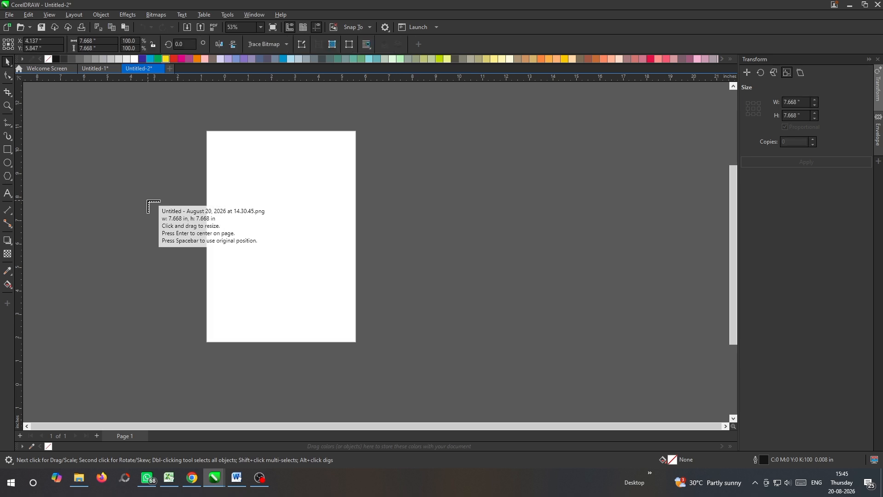
Place the three imported Krishna PNG images at reduced size outside the page, one to its left and two to its right.
{"action": "left_click_drag", "start_coordinate": [316, 155], "coordinate": [404, 295]}
{"action": "left_click_drag", "start_coordinate": [96, 149], "coordinate": [196, 263]}
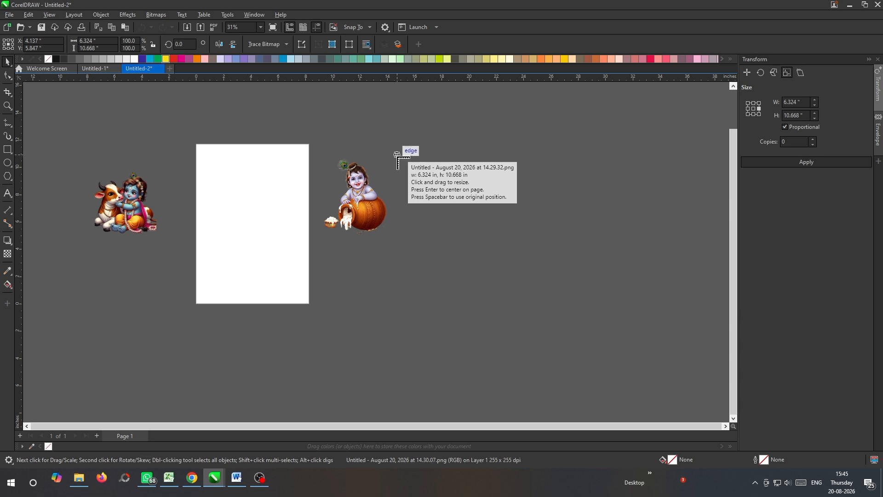
{"action": "left_click_drag", "start_coordinate": [407, 171], "coordinate": [440, 278]}
{"action": "left_click", "coordinate": [411, 271]}
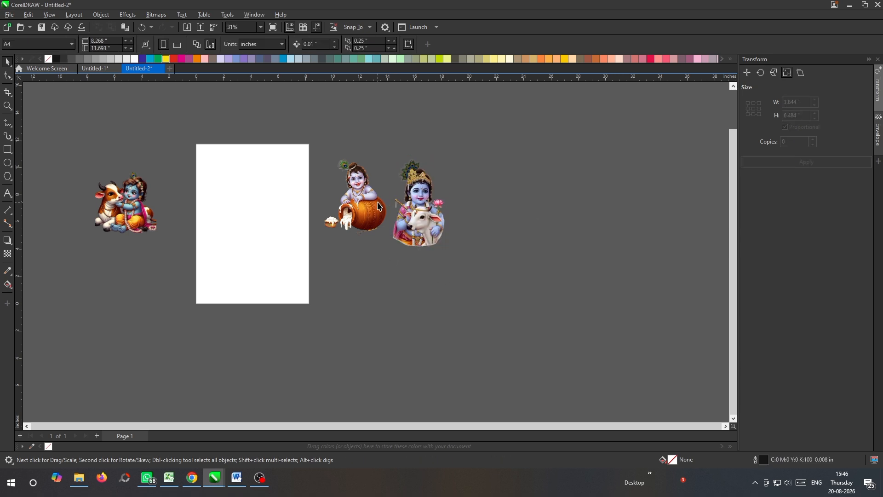
Centre the image of Krishna hugging the white calf on the page and enlarge it to about 5.87 x 9.91 in.
{"action": "scroll", "coordinate": [376, 201], "scroll_direction": "up", "scroll_amount": 1}
{"action": "left_click", "coordinate": [416, 207]}
{"action": "scroll", "coordinate": [419, 208], "scroll_direction": "down", "scroll_amount": 1}
{"action": "left_click_drag", "start_coordinate": [423, 222], "coordinate": [258, 241]}
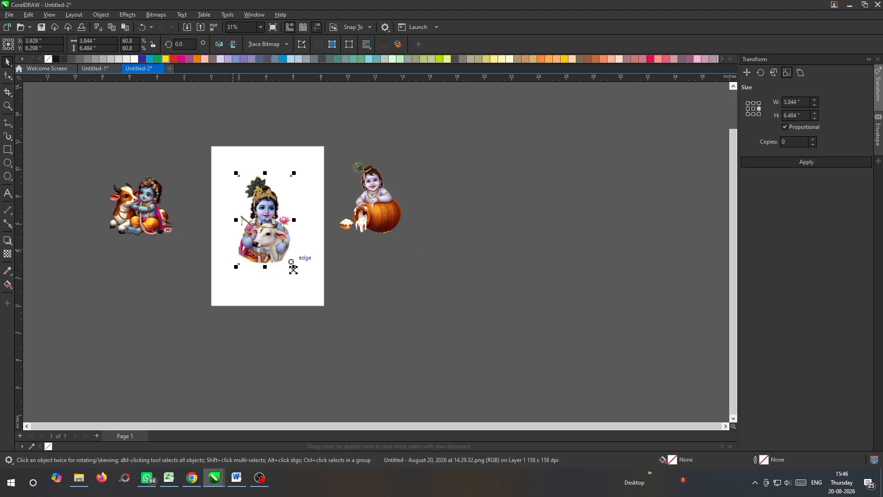
{"action": "mouse_move", "coordinate": [293, 270]}
{"action": "left_mouse_down"}
{"action": "mouse_move", "coordinate": [308, 298]}
{"action": "mouse_move", "coordinate": [286, 269]}
{"action": "left_mouse_up"}
{"action": "left_click", "coordinate": [372, 269]}
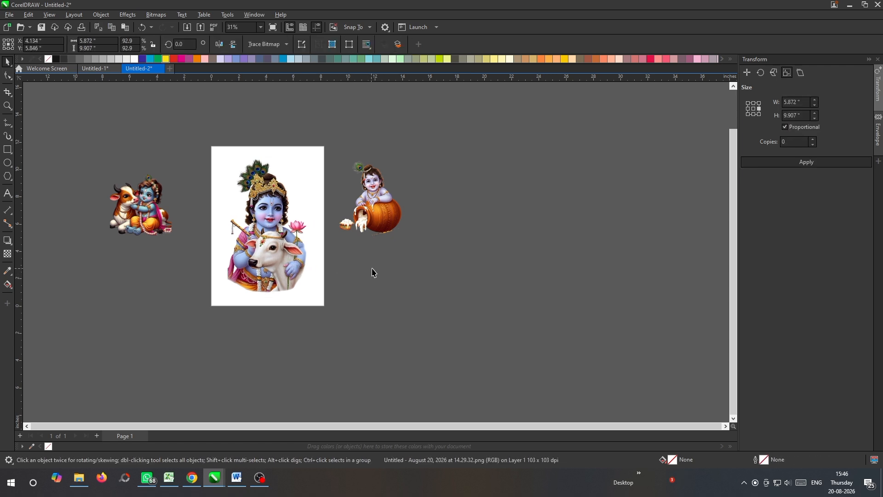
Mirror the butter-pot Krishna image horizontally and trim its empty left edge with the Shape tool, to about 5.37 in wide.
{"action": "left_click", "coordinate": [358, 181]}
{"action": "left_click", "coordinate": [219, 44]}
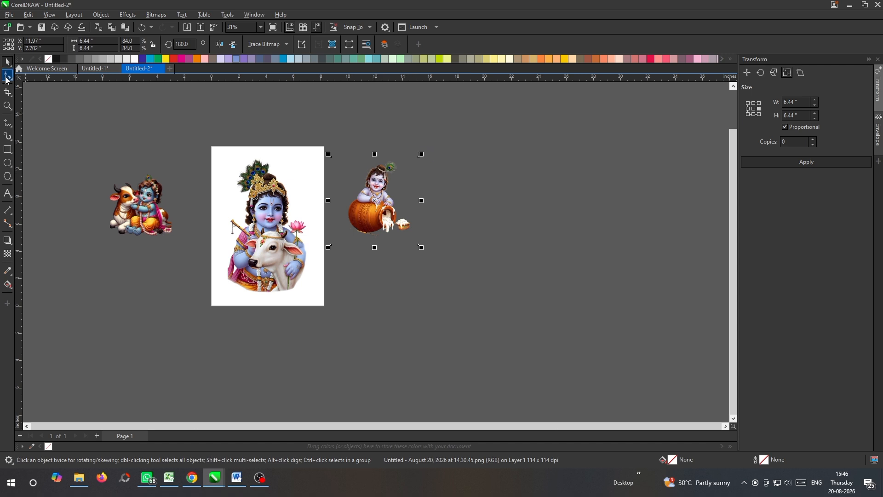
{"action": "left_click", "coordinate": [6, 76]}
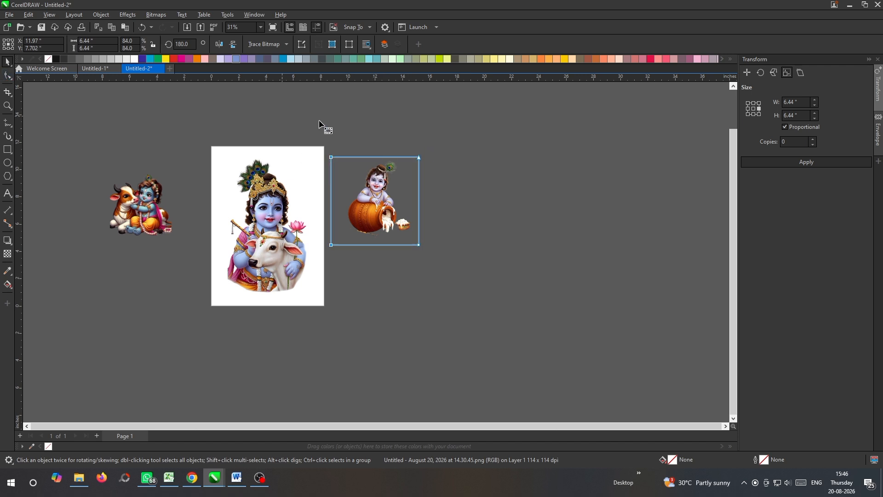
{"action": "left_click_drag", "start_coordinate": [319, 120], "coordinate": [347, 269]}
{"action": "key", "text": "Right"}
{"action": "key", "text": "Right"}
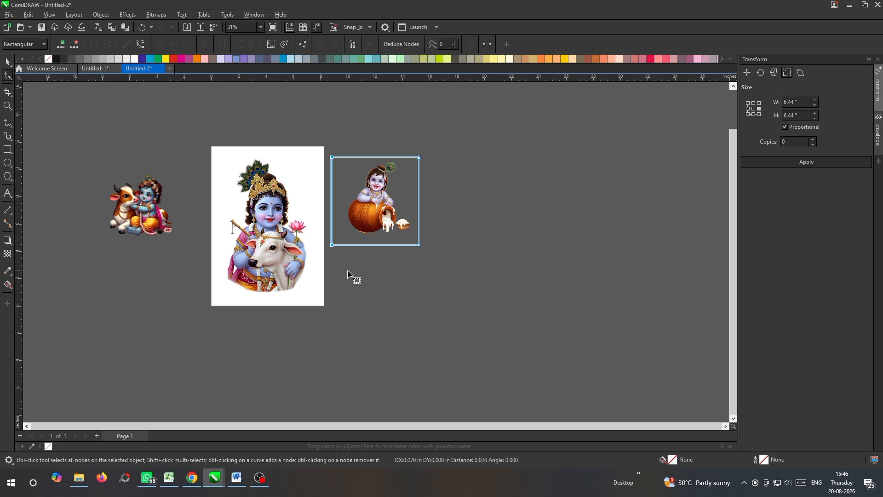
{"action": "key", "text": "Right"}
{"action": "key", "text": "Right"}
{"action": "key", "text": "Right"}
{"action": "key", "text": "Right"}
{"action": "key", "text": "Right"}
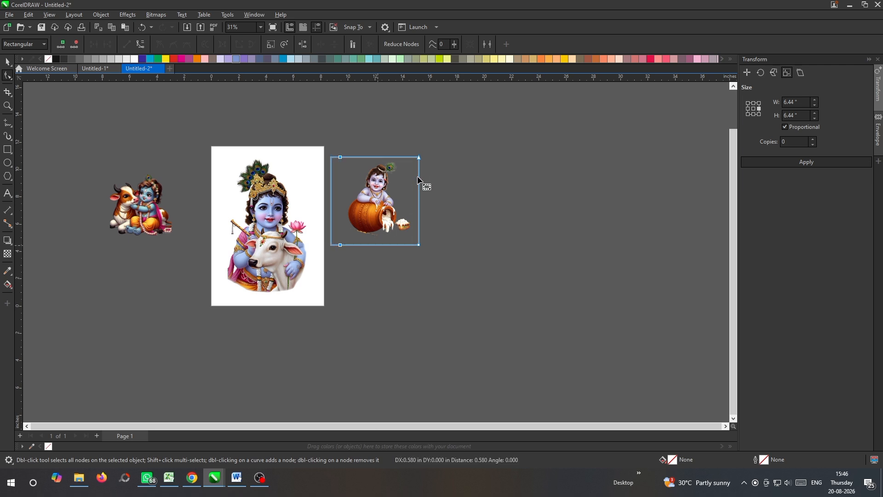
{"action": "key", "text": "Right"}
{"action": "key", "text": "Right"}
{"action": "key", "text": "Right"}
{"action": "key", "text": "Right"}
{"action": "key", "text": "Right"}
{"action": "key", "text": "Right"}
{"action": "key", "text": "Right"}
{"action": "key", "text": "Right"}
{"action": "key", "text": "Right"}
{"action": "key", "text": "Right"}
{"action": "key", "text": "Right"}
{"action": "key", "text": "Right"}
{"action": "key", "text": "Right"}
{"action": "key", "text": "Right"}
{"action": "key", "text": "Right"}
{"action": "key", "text": "Right"}
{"action": "key", "text": "Right"}
{"action": "key", "text": "Right"}
{"action": "key", "text": "Right"}
{"action": "key", "text": "Right"}
Trim the empty right edge of the butter-pot image inward to about 4.94 in wide.
{"action": "left_click_drag", "start_coordinate": [436, 139], "coordinate": [409, 265]}
{"action": "key", "text": "Left"}
{"action": "key", "text": "Left"}
{"action": "key", "text": "Left"}
{"action": "key", "text": "Left"}
{"action": "key", "text": "Left"}
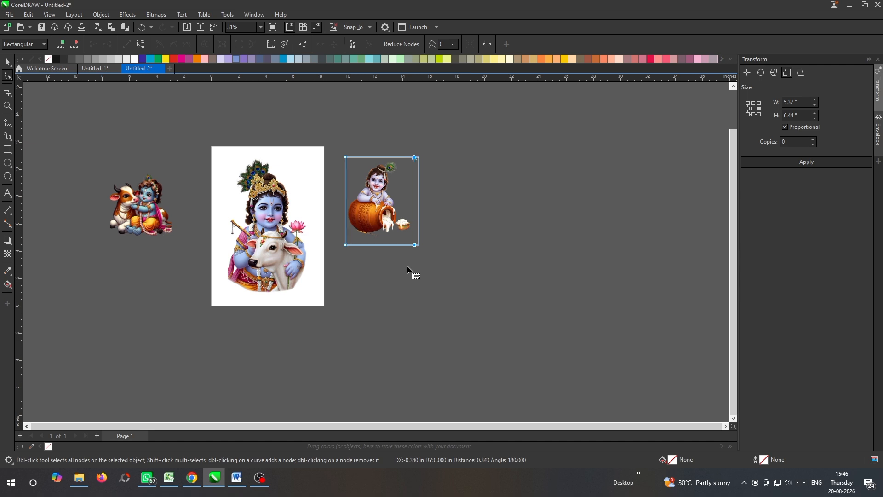
Trim the empty bottom edge of the butter-pot image upward to a height of about 6.14 in.
{"action": "left_click_drag", "start_coordinate": [332, 238], "coordinate": [435, 258]}
{"action": "key", "text": "Up"}
{"action": "key", "text": "Up"}
{"action": "key", "text": "Up"}
{"action": "key", "text": "Up"}
{"action": "key", "text": "Up"}
{"action": "key", "text": "Up"}
{"action": "key", "text": "Up"}
{"action": "key", "text": "Up"}
{"action": "key", "text": "Up"}
{"action": "key", "text": "Up"}
{"action": "key", "text": "Up"}
{"action": "key", "text": "Up"}
{"action": "key", "text": "Up"}
{"action": "key", "text": "Up"}
{"action": "key", "text": "Up"}
{"action": "key", "text": "Up"}
{"action": "key", "text": "Up"}
{"action": "key", "text": "Up"}
{"action": "key", "text": "Up"}
{"action": "key", "text": "Up"}
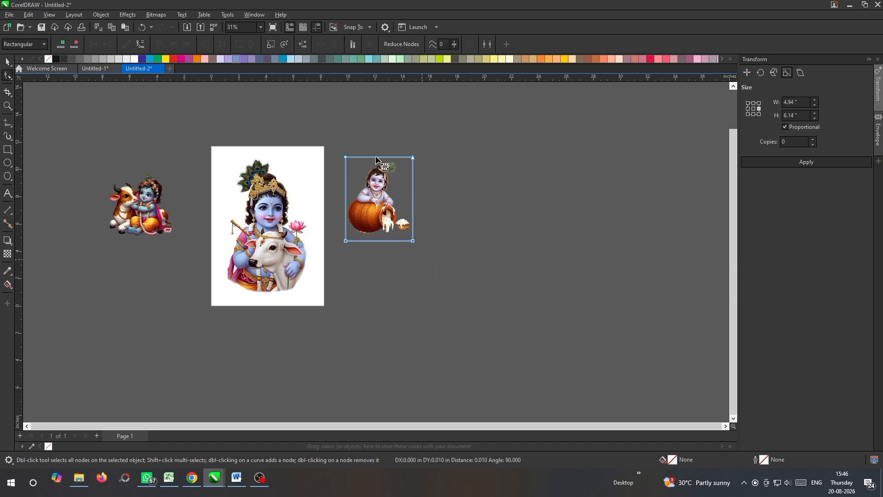
Trim the empty top edge of the butter-pot image down to a height of about 6 in.
{"action": "scroll", "coordinate": [383, 147], "scroll_direction": "up", "scroll_amount": 2}
{"action": "left_click_drag", "start_coordinate": [287, 145], "coordinate": [494, 198]}
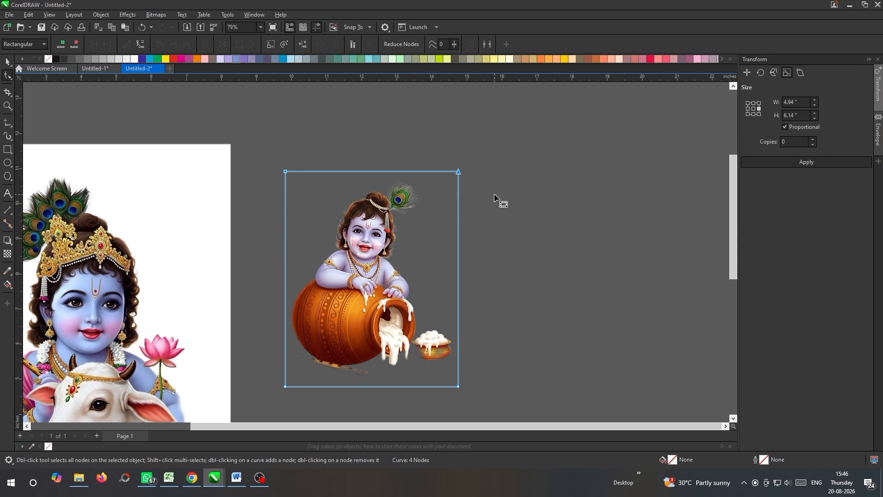
{"action": "key", "text": "Down"}
{"action": "key", "text": "Down"}
{"action": "key", "text": "Down"}
{"action": "key", "text": "Down"}
{"action": "key", "text": "Down"}
{"action": "key", "text": "Down"}
{"action": "key", "text": "Down"}
{"action": "key", "text": "Down"}
{"action": "key", "text": "Down"}
{"action": "key", "text": "Down"}
{"action": "key", "text": "Down"}
{"action": "key", "text": "Down"}
{"action": "key", "text": "Down"}
{"action": "key", "text": "Down"}
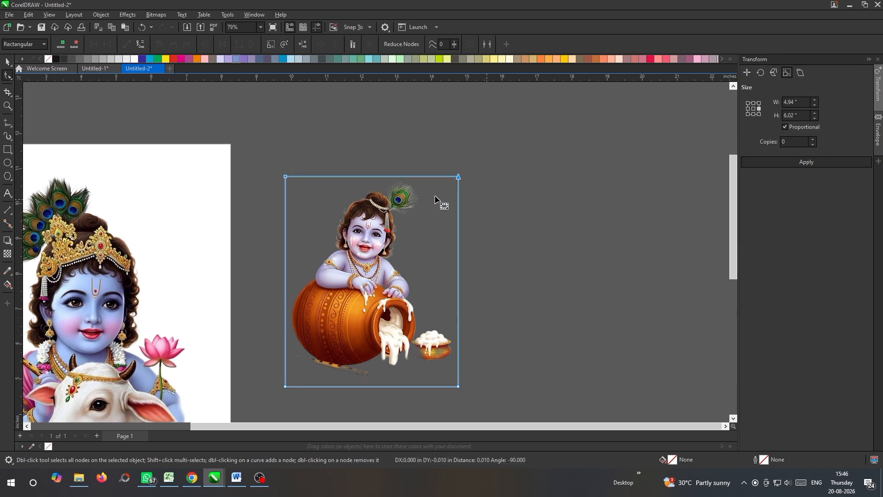
{"action": "scroll", "coordinate": [436, 197], "scroll_direction": "down", "scroll_amount": 2}
{"action": "key", "text": "space"}
{"action": "scroll", "coordinate": [449, 199], "scroll_direction": "down", "scroll_amount": 2}
Trim the empty top and bottom of the image of Krishna with the brown cow, to about 4.51 x 4.98 in.
{"action": "left_click", "coordinate": [138, 227]}
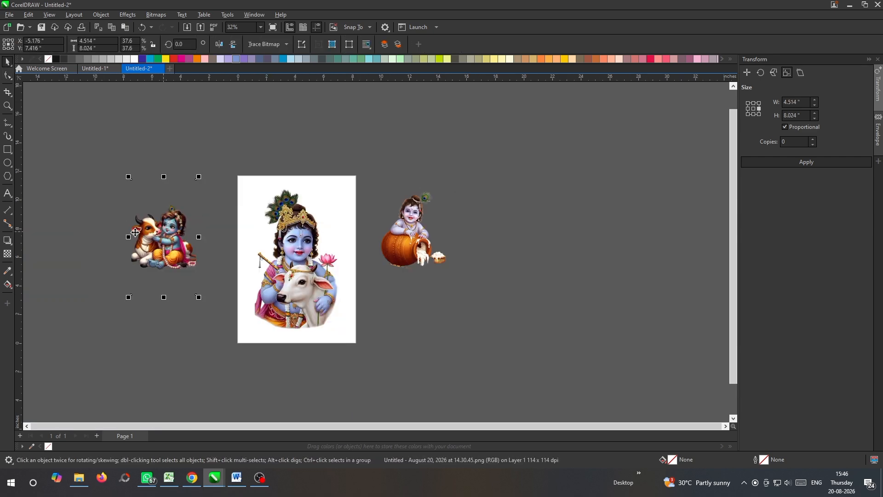
{"action": "scroll", "coordinate": [134, 225], "scroll_direction": "up", "scroll_amount": 2}
{"action": "left_click_drag", "start_coordinate": [89, 133], "coordinate": [246, 187]}
{"action": "key", "text": "F10"}
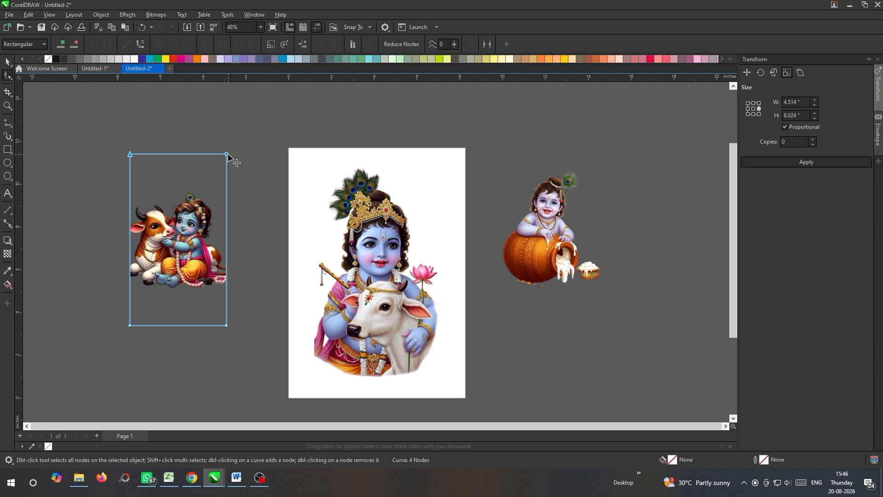
{"action": "left_click_drag", "start_coordinate": [227, 155], "coordinate": [221, 184]}
{"action": "scroll", "coordinate": [219, 176], "scroll_direction": "down", "scroll_amount": 2}
{"action": "left_click_drag", "start_coordinate": [119, 248], "coordinate": [219, 249]}
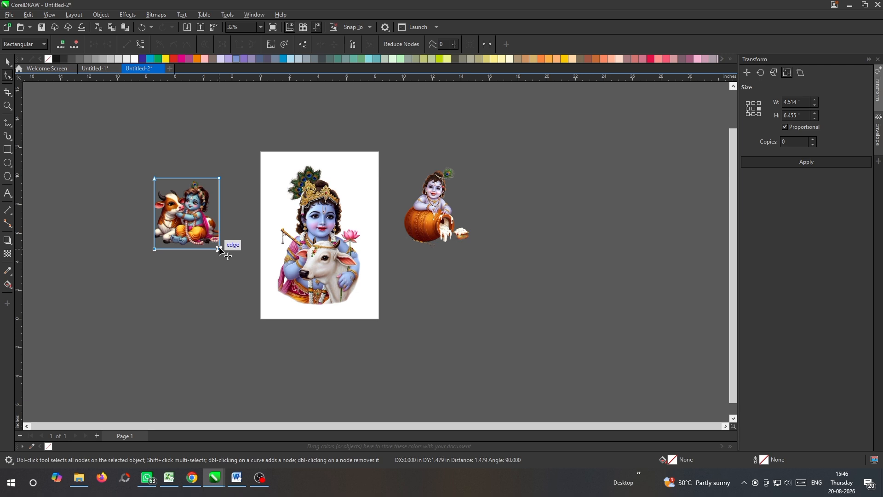
{"action": "key", "text": "space"}
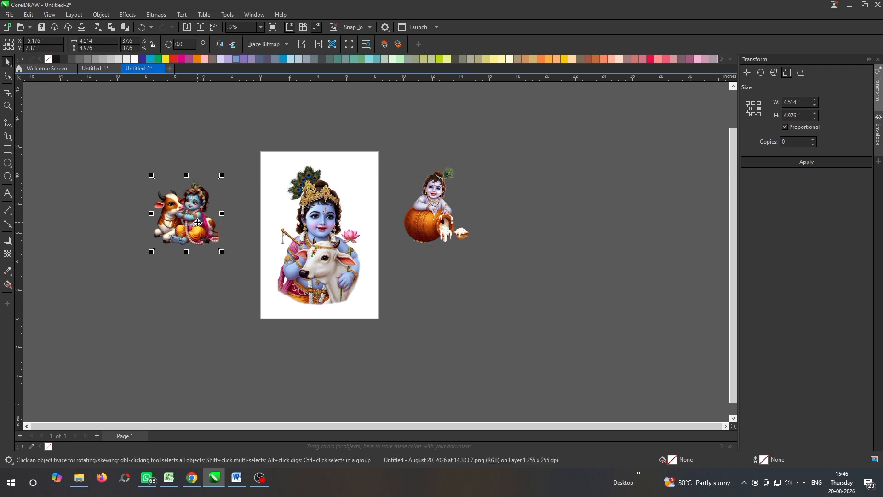
Move the butter-pot image into the page's upper right corner and scale it to about 4.12 x 5 in.
{"action": "left_click", "coordinate": [419, 215]}
{"action": "left_click_drag", "start_coordinate": [474, 163], "coordinate": [364, 160]}
{"action": "scroll", "coordinate": [350, 170], "scroll_direction": "up", "scroll_amount": 1}
{"action": "key", "text": "ctrl+z"}
{"action": "left_click", "coordinate": [361, 161]}
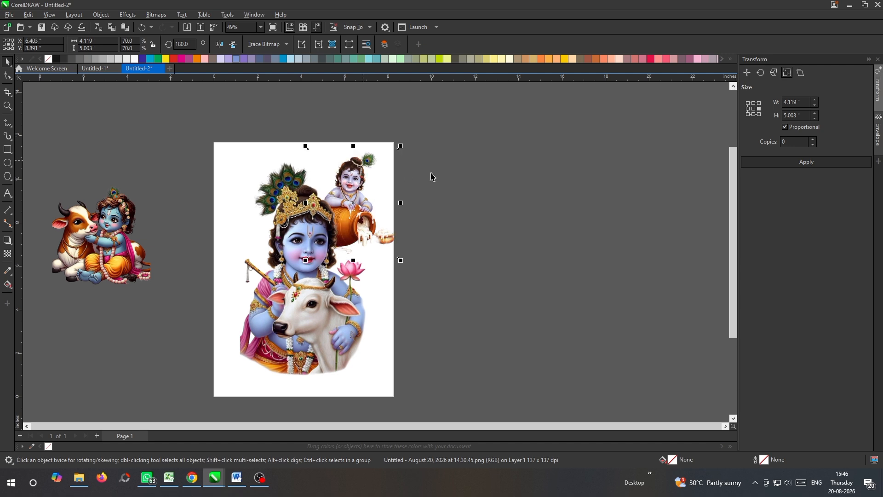
{"action": "left_click", "coordinate": [475, 178]}
Move the brown-cow image to the page's upper left corner in its original orientation and scale it to about 3.75 x 4.13 in.
{"action": "left_click_drag", "start_coordinate": [97, 251], "coordinate": [235, 205]}
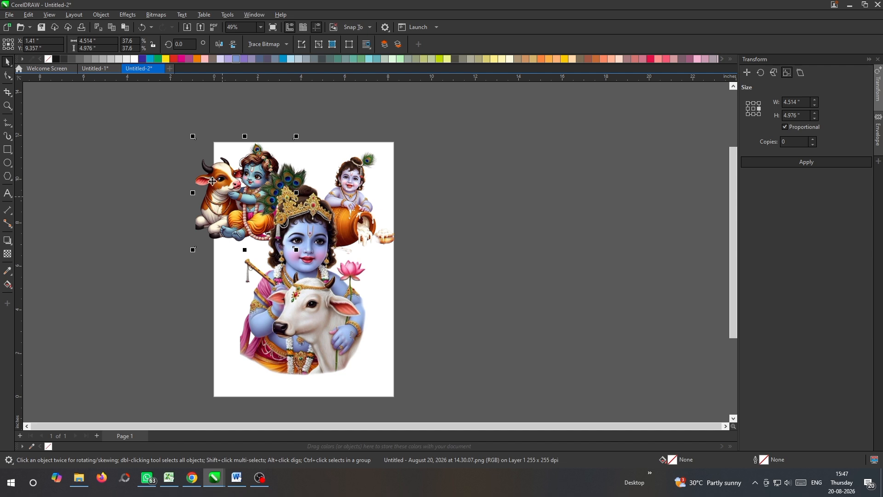
{"action": "left_click", "coordinate": [219, 46]}
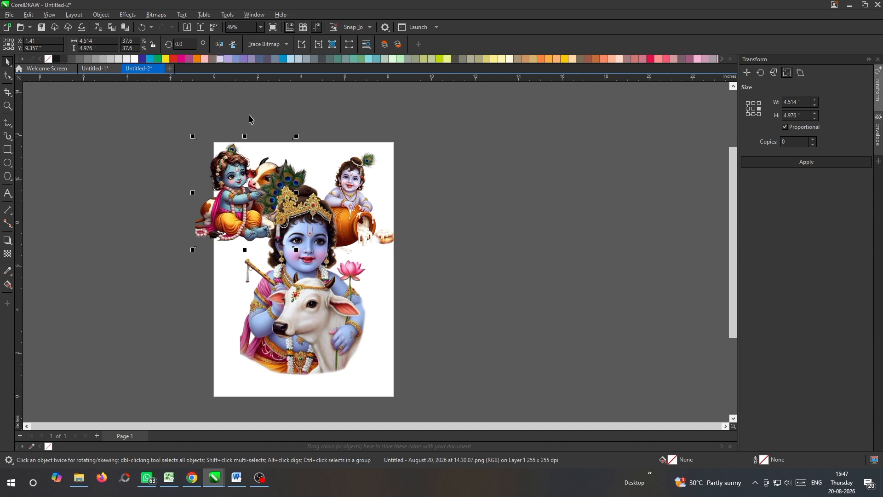
{"action": "left_click", "coordinate": [219, 45]}
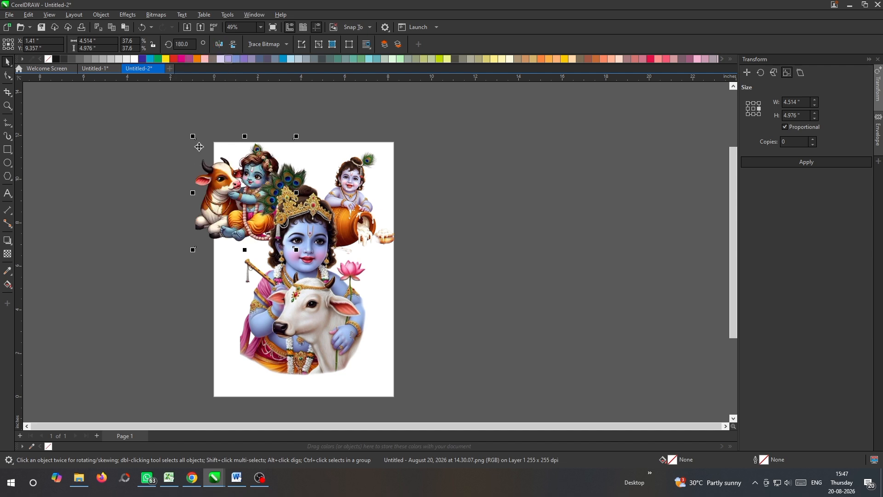
{"action": "left_click_drag", "start_coordinate": [193, 136], "coordinate": [209, 154]}
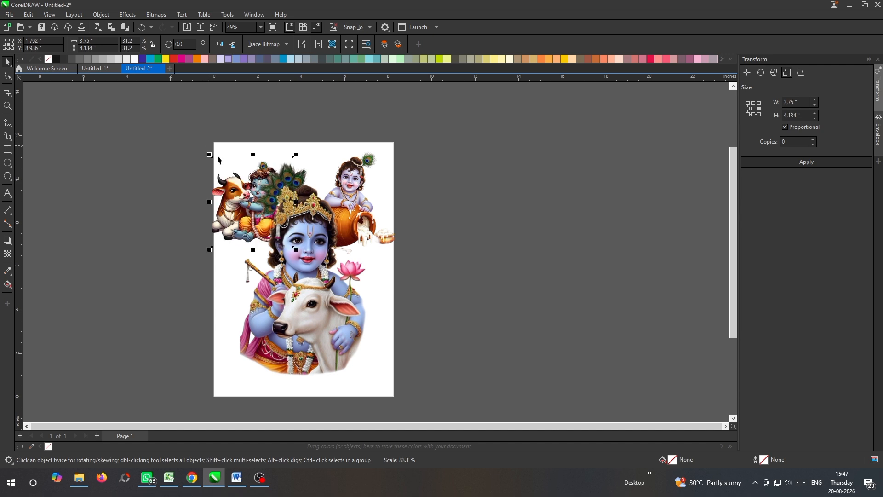
{"action": "left_click_drag", "start_coordinate": [234, 186], "coordinate": [233, 179]}
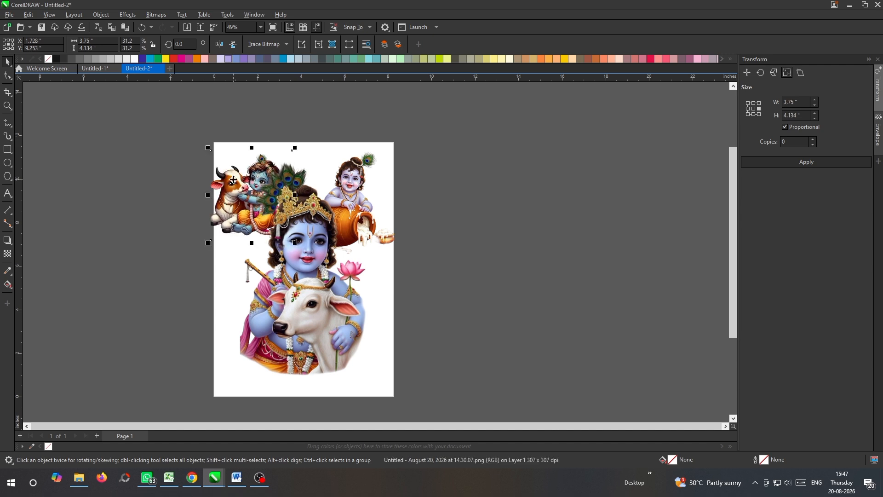
Shrink the central Krishna image about its centre to about 5.12 x 8.65 in.
{"action": "left_click", "coordinate": [355, 180]}
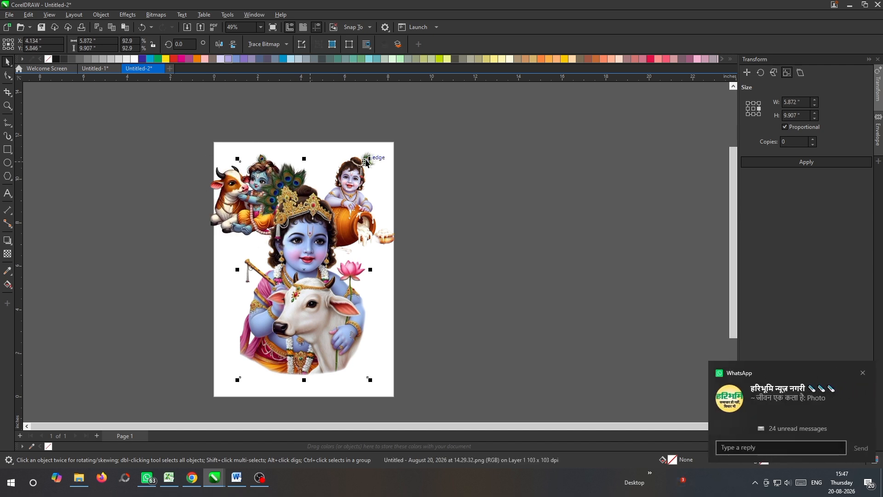
{"action": "left_click_drag", "start_coordinate": [371, 159], "coordinate": [368, 173]}
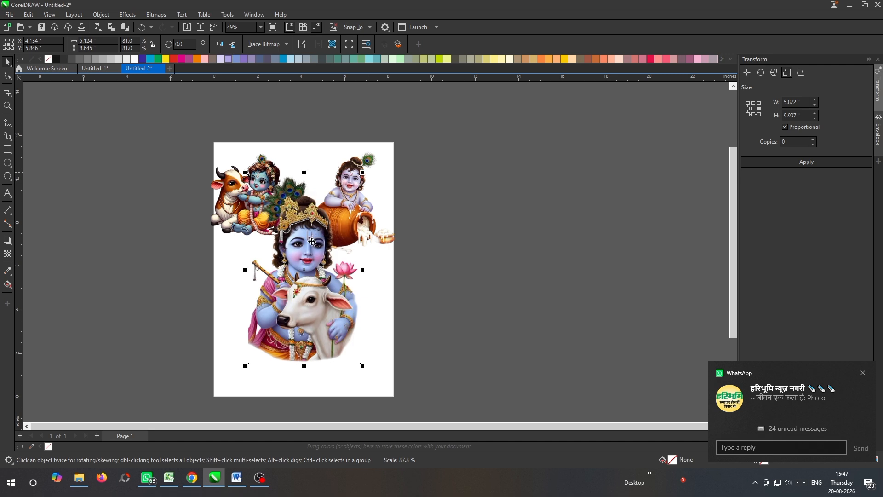
{"action": "left_click", "coordinate": [170, 146]}
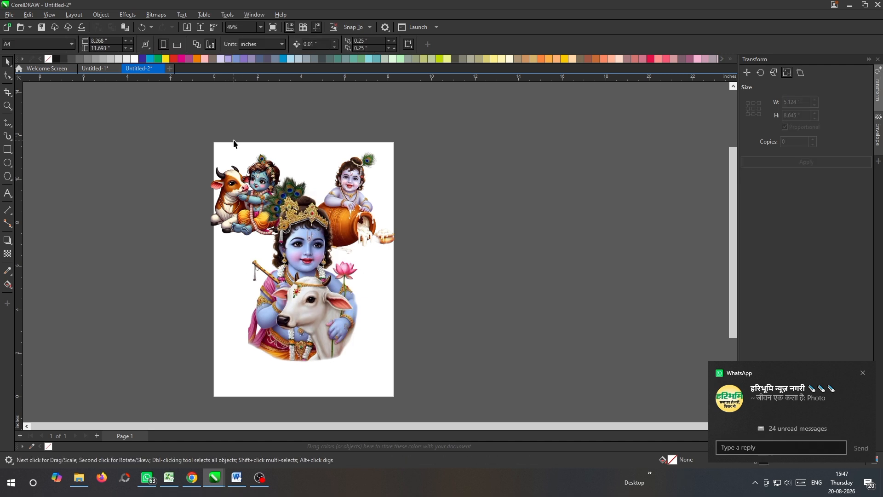
Shift the brown-cow image slightly upward, toward the top edge of the page.
{"action": "scroll", "coordinate": [241, 173], "scroll_direction": "up", "scroll_amount": 2}
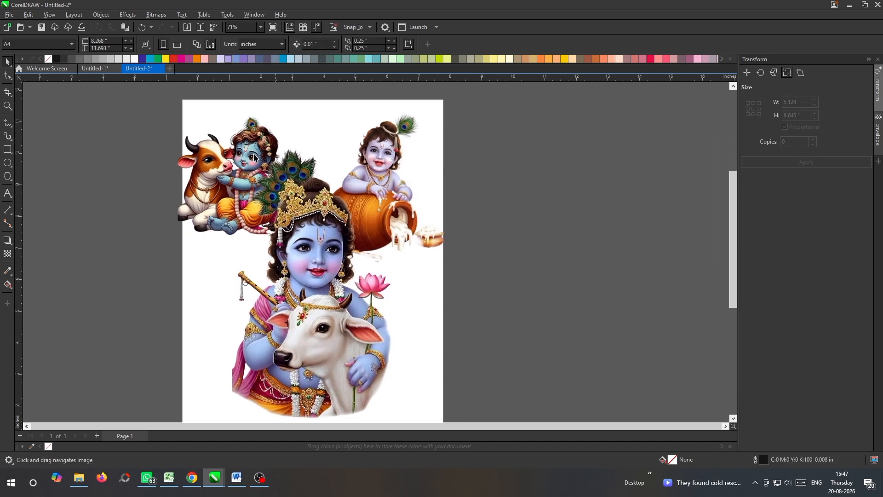
{"action": "left_click", "coordinate": [249, 143]}
{"action": "left_click_drag", "start_coordinate": [249, 143], "coordinate": [249, 135]}
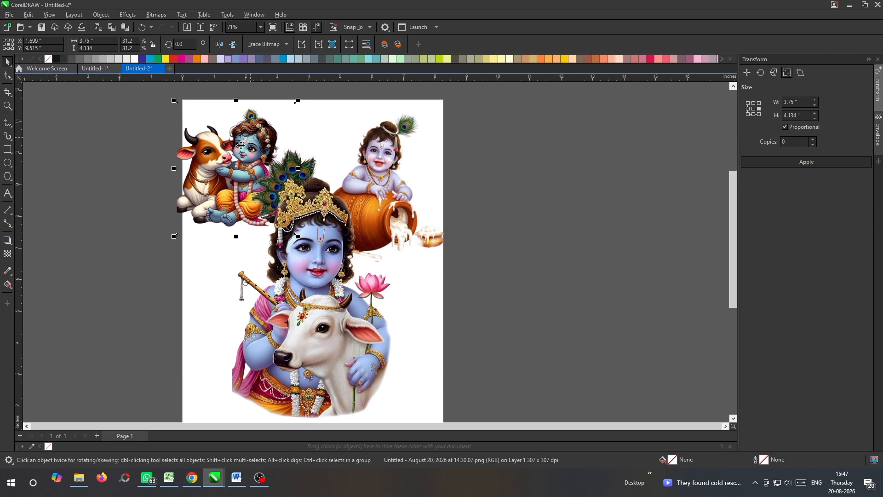
{"action": "scroll", "coordinate": [193, 167], "scroll_direction": "down", "scroll_amount": 2}
{"action": "left_click", "coordinate": [239, 282]}
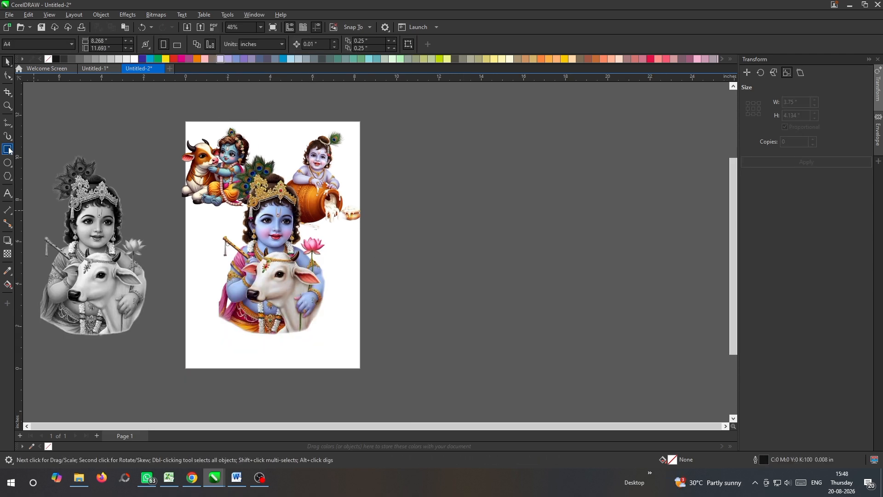
Create a page-sized rectangle and PowerClip the brown-cow image inside it.
{"action": "double_click", "coordinate": [8, 150]}
{"action": "right_click", "coordinate": [191, 193]}
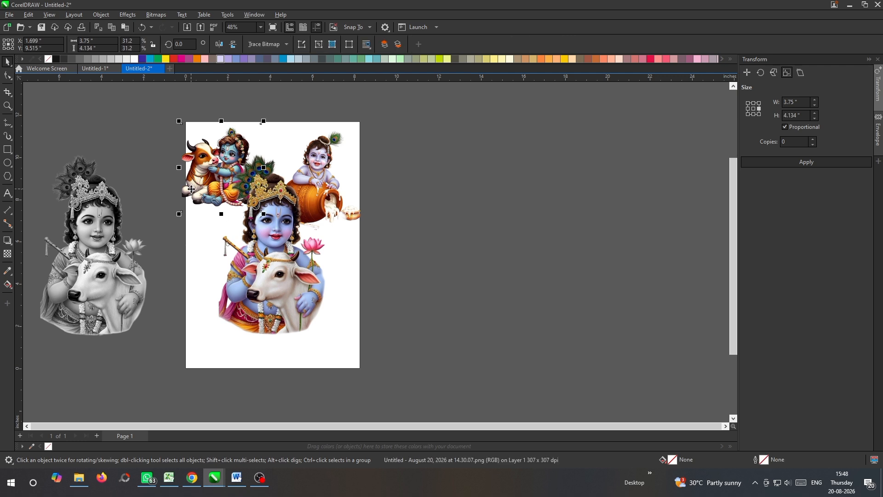
{"action": "left_click", "coordinate": [230, 327]}
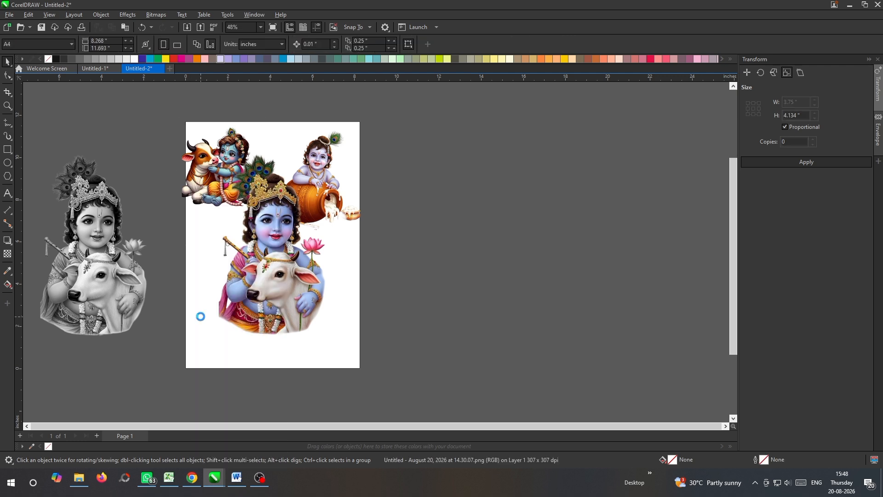
{"action": "left_click", "coordinate": [200, 313]}
PowerClip the butter-pot image inside the page-sized rectangle.
{"action": "right_click", "coordinate": [327, 181]}
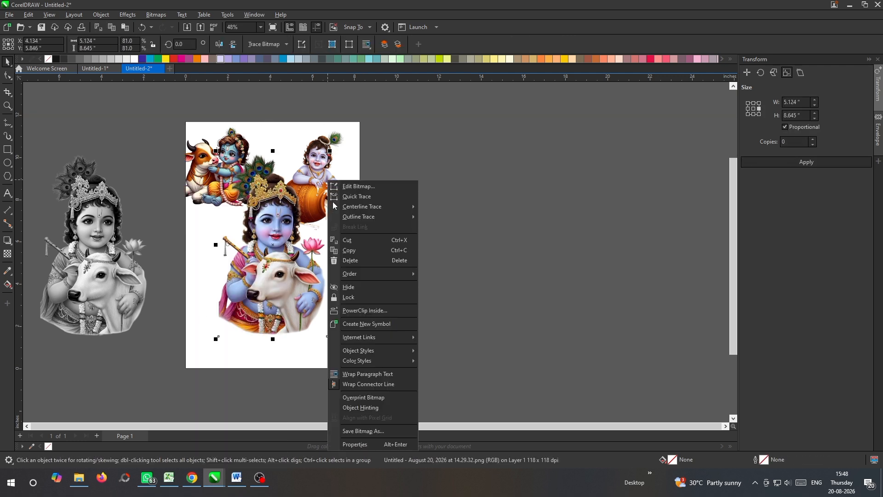
{"action": "left_click", "coordinate": [378, 139]}
{"action": "left_click", "coordinate": [335, 131]}
{"action": "right_click", "coordinate": [336, 131]}
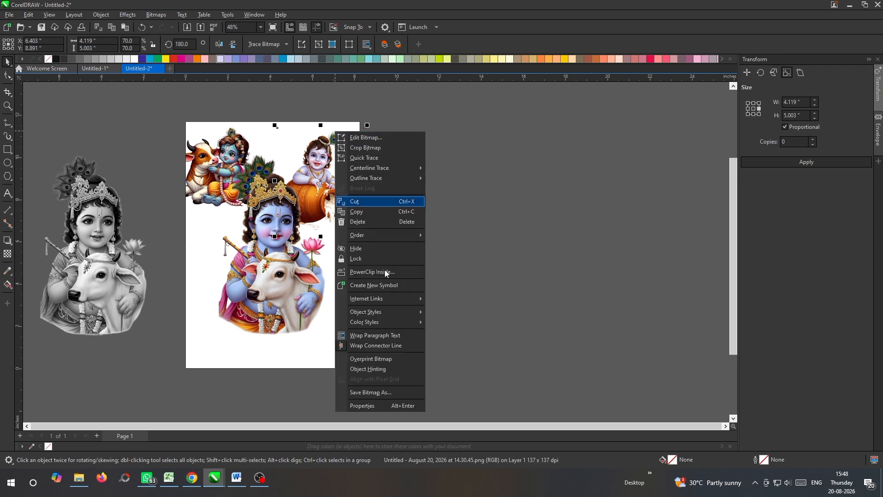
{"action": "left_click", "coordinate": [363, 273]}
{"action": "left_click", "coordinate": [323, 339]}
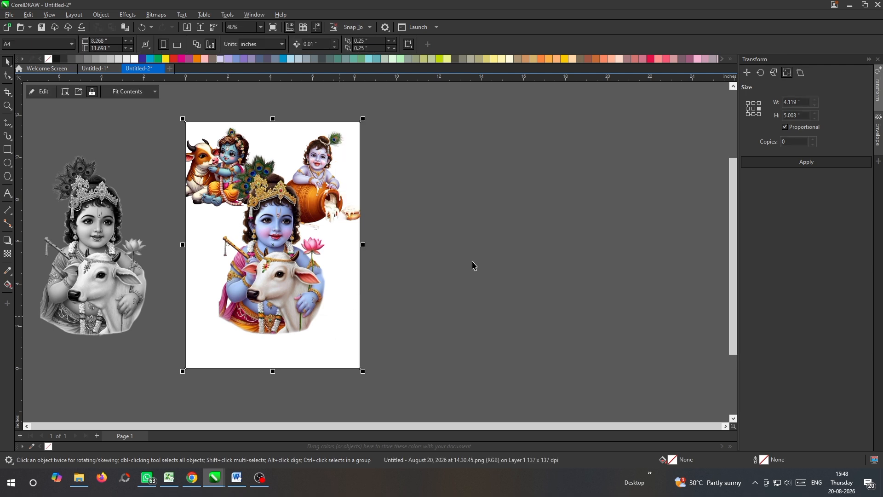
{"action": "left_click", "coordinate": [473, 263]}
Edit the PowerClip contents to shift the butter-pot image slightly up and to the right, and finish editing.
{"action": "double_click", "coordinate": [317, 163]}
{"action": "double_click", "coordinate": [330, 137]}
{"action": "scroll", "coordinate": [330, 137], "scroll_direction": "up", "scroll_amount": 1}
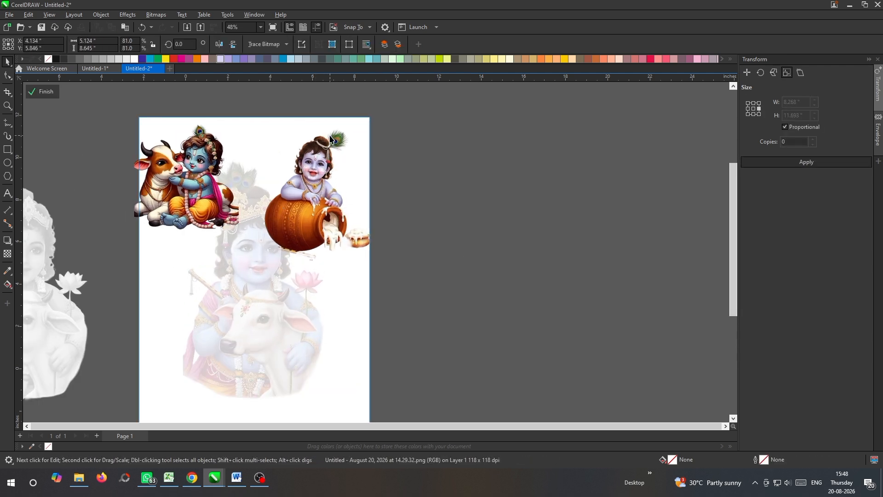
{"action": "left_click_drag", "start_coordinate": [335, 139], "coordinate": [341, 133]}
{"action": "left_click", "coordinate": [449, 154], "text": "ctrl"}
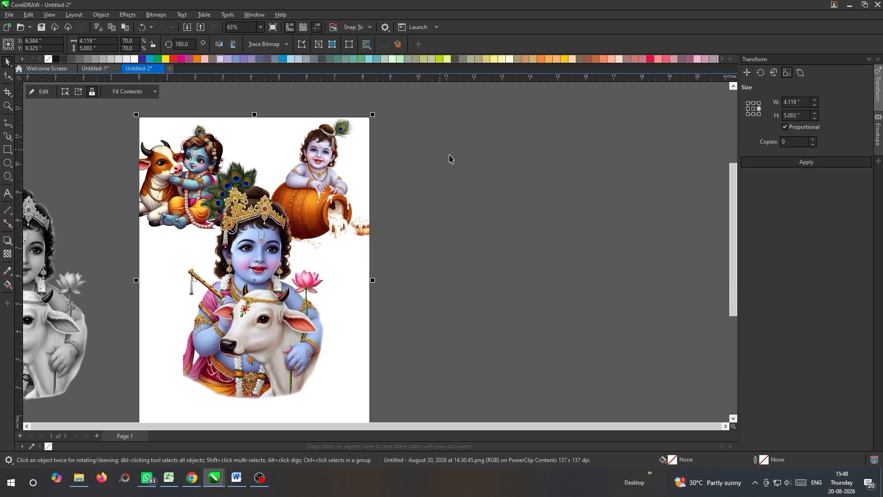
Draw a circle about 4.79 inches across around the central Krishna's head and center it horizontally with that image.
{"action": "left_click", "coordinate": [449, 154]}
{"action": "scroll", "coordinate": [328, 196], "scroll_direction": "down", "scroll_amount": 1}
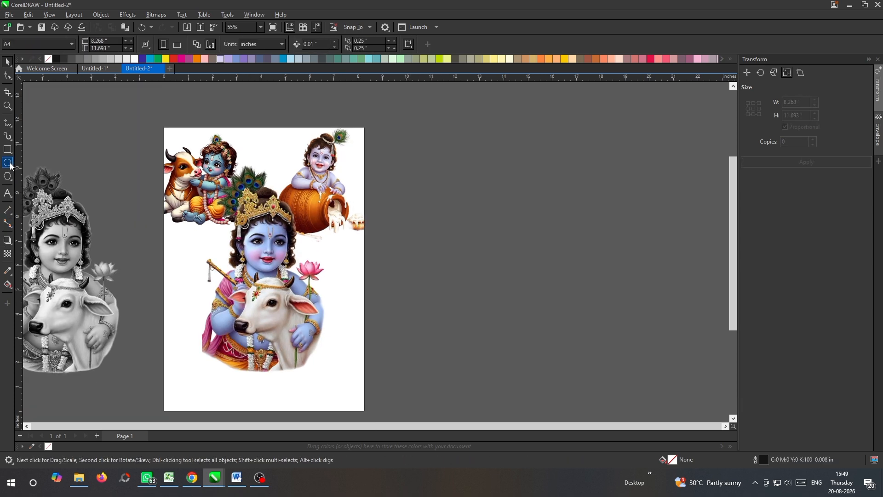
{"action": "key", "text": "F7"}
{"action": "left_click_drag", "start_coordinate": [199, 170], "coordinate": [304, 286]}
{"action": "key", "text": "space"}
{"action": "left_click", "coordinate": [257, 316], "text": "shift"}
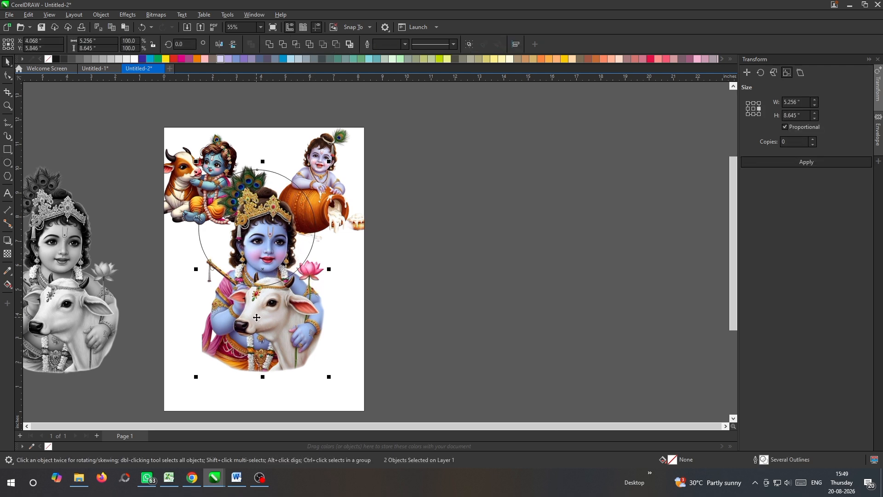
{"action": "left_click", "coordinate": [398, 294]}
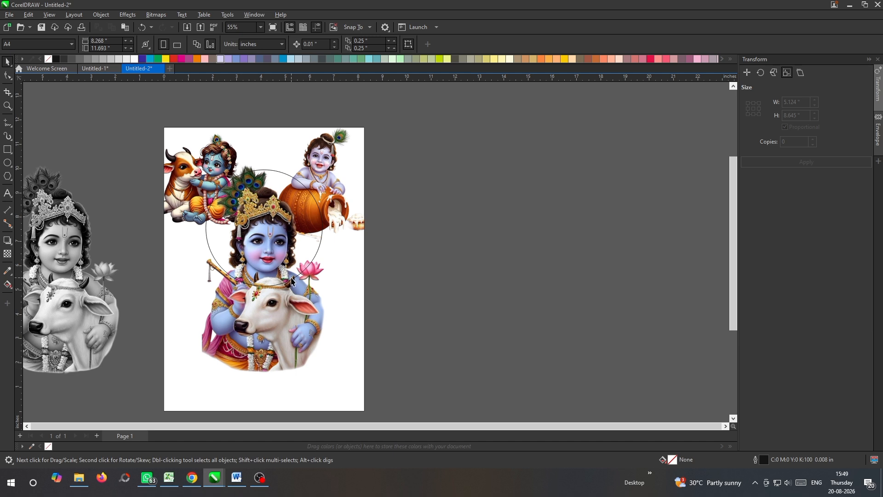
Give the circle a yellow fill and outline, and bring the central Krishna image in front of it.
{"action": "left_click", "coordinate": [292, 281]}
{"action": "left_click", "coordinate": [167, 59]}
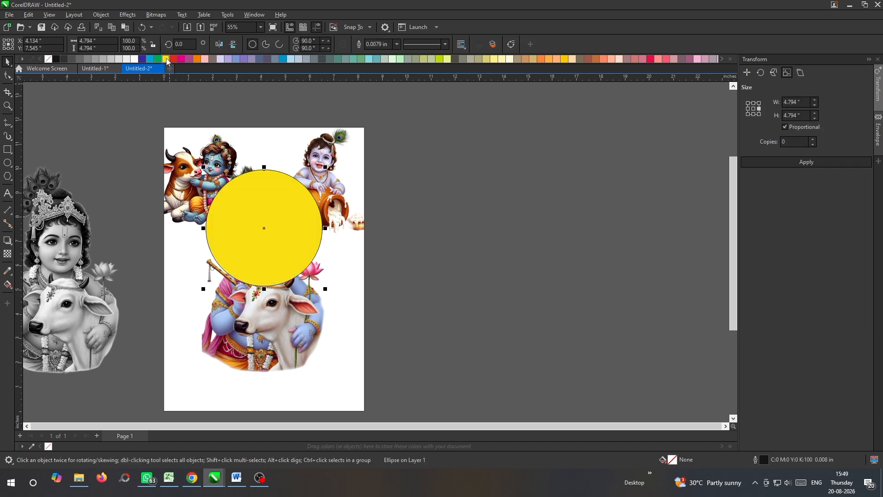
{"action": "left_click", "coordinate": [299, 312]}
{"action": "key", "text": "shift+Page_Up"}
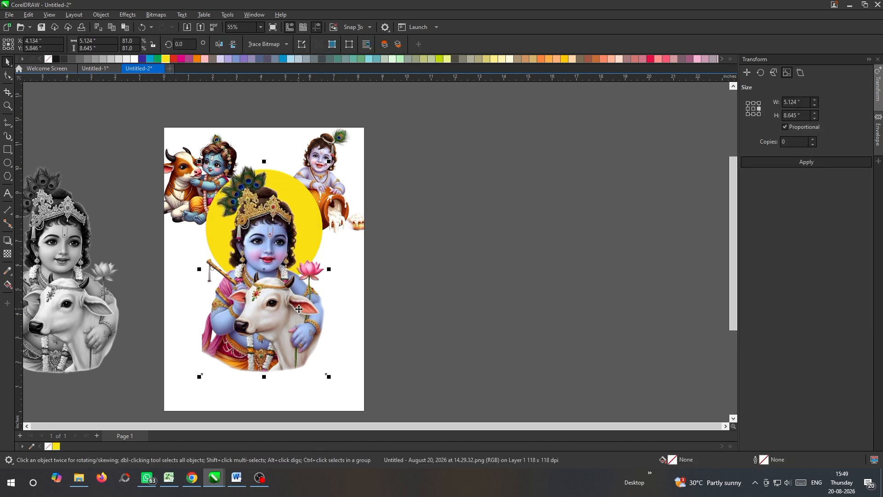
{"action": "left_click", "coordinate": [476, 243]}
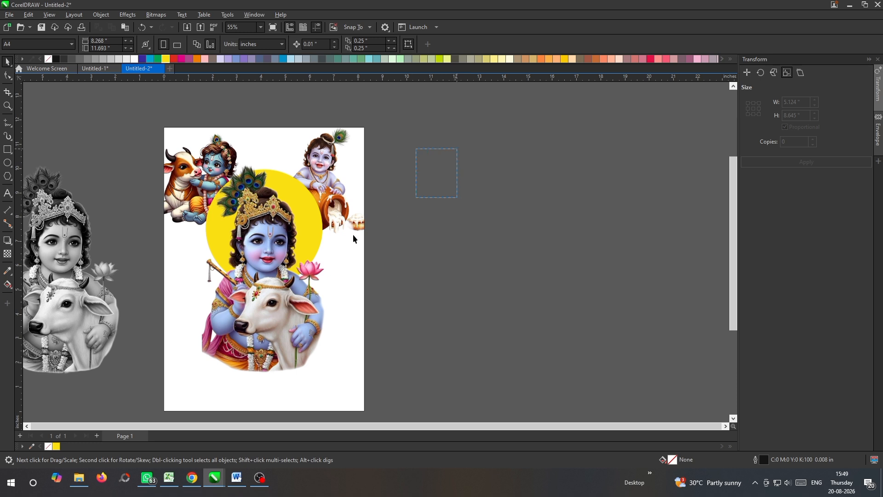
Nudge the yellow circle upward behind Krishna's crown, to a Y position of about 7.85 inches.
{"action": "left_click_drag", "start_coordinate": [352, 234], "coordinate": [175, 299]}
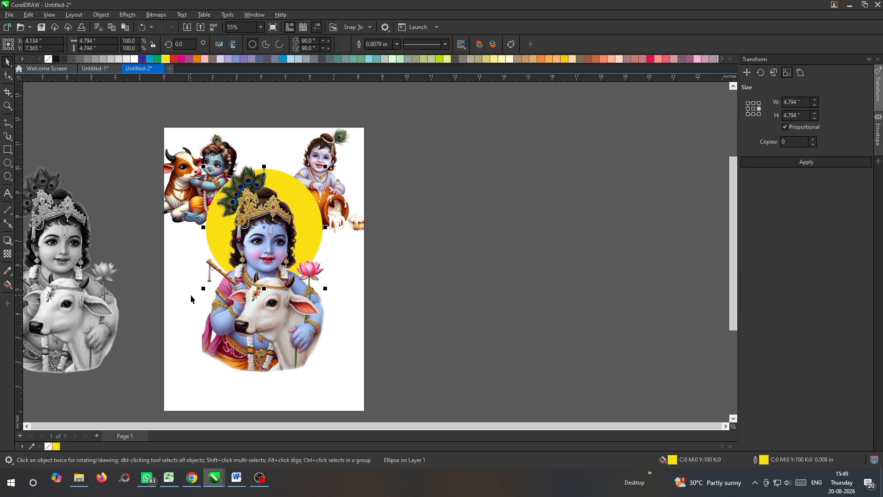
{"action": "key", "text": "Up"}
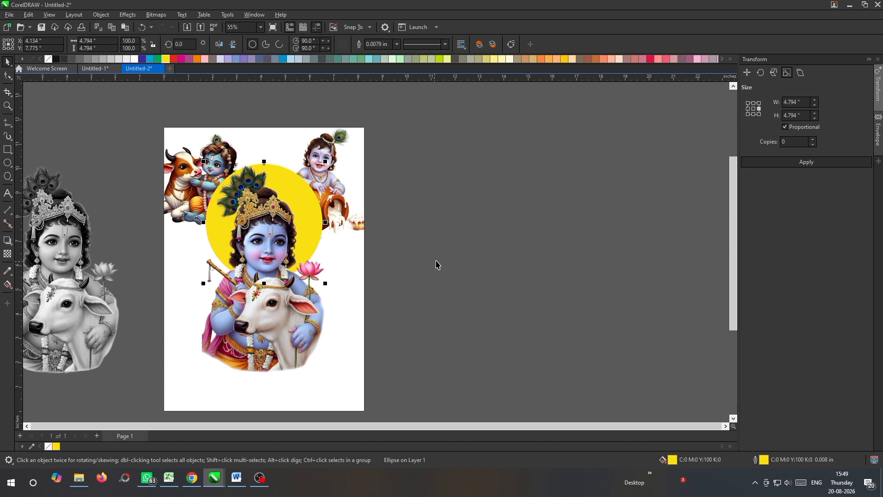
{"action": "left_click", "coordinate": [451, 256]}
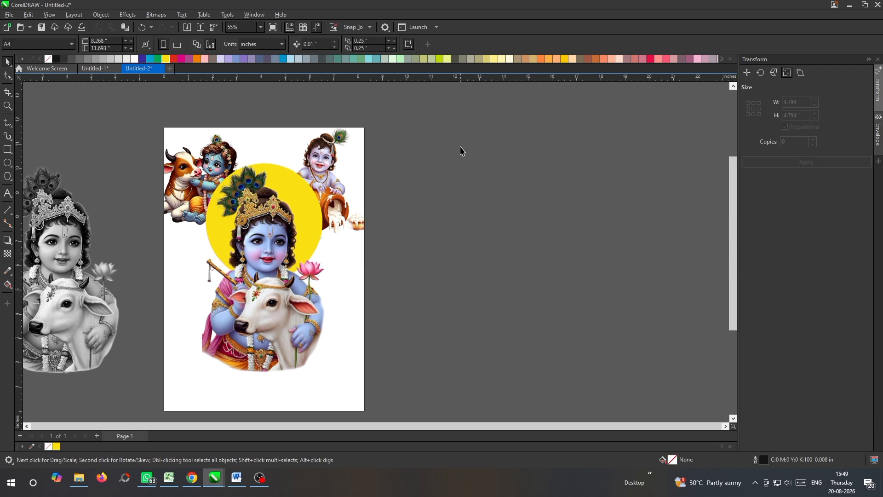
{"action": "left_click_drag", "start_coordinate": [462, 152], "coordinate": [139, 299]}
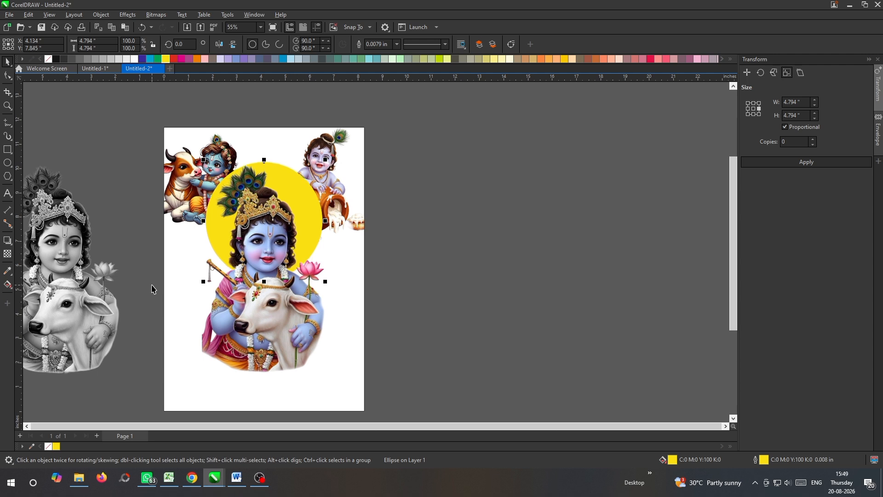
{"action": "left_click", "coordinate": [443, 230]}
{"action": "scroll", "coordinate": [443, 230], "scroll_direction": "down", "scroll_amount": 1}
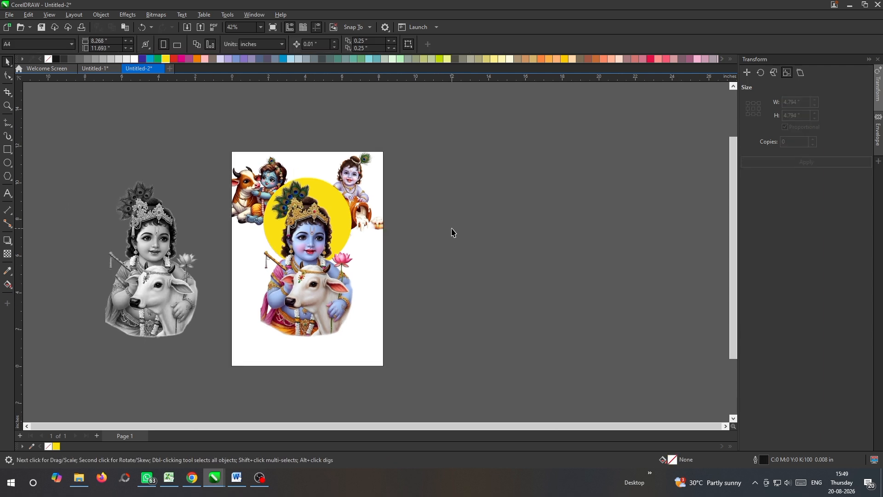
{"action": "left_click", "coordinate": [155, 270]}
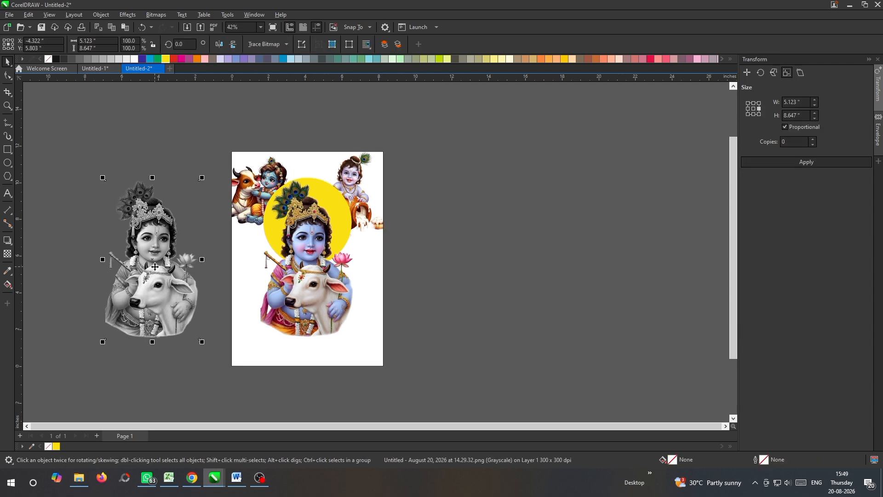
{"action": "left_click", "coordinate": [460, 251]}
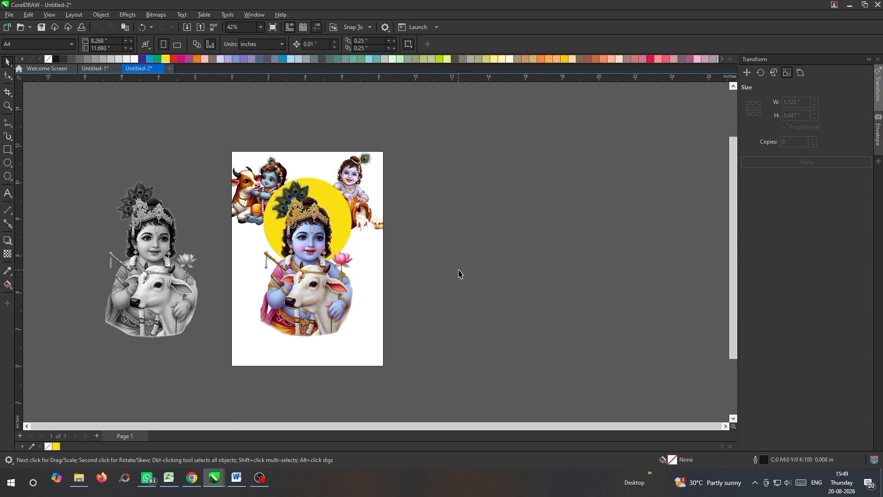
{"action": "scroll", "coordinate": [418, 245], "scroll_direction": "up", "scroll_amount": 2}
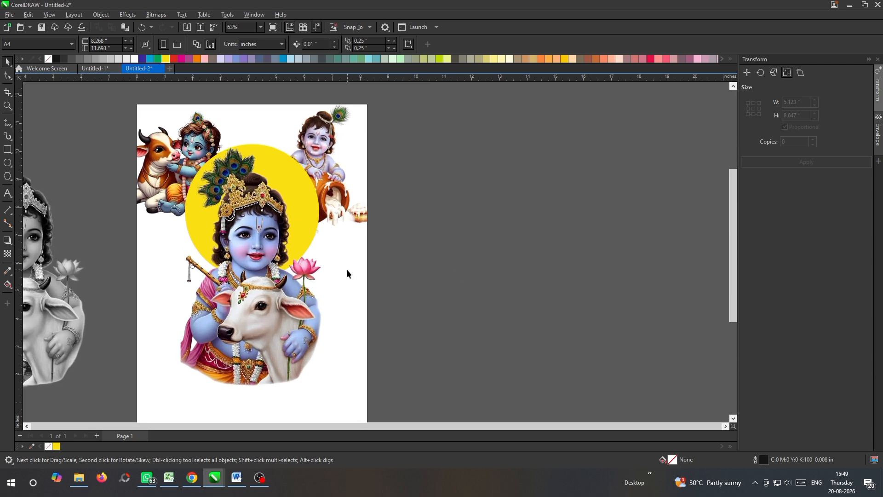
{"action": "scroll", "coordinate": [377, 331], "scroll_direction": "down", "scroll_amount": 1}
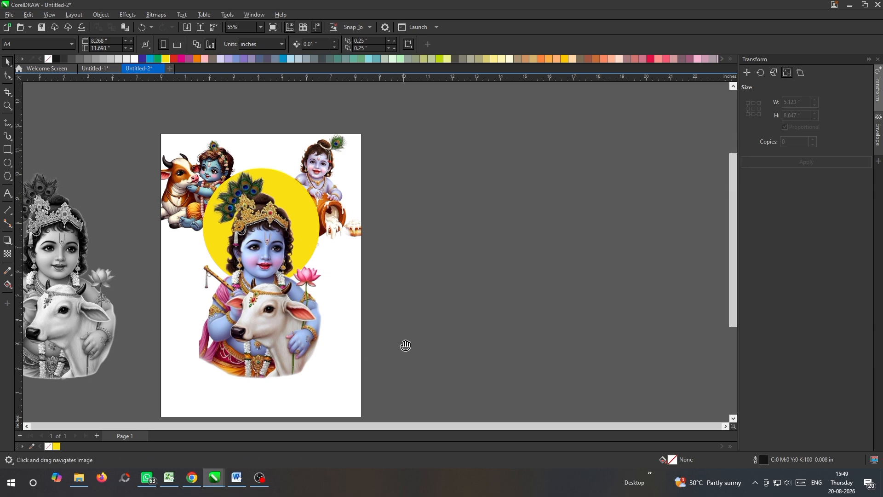
Paste the copied Hindi Janmashtami greeting lettering and move it straight down to the bottom of the page.
{"action": "key", "text": "ctrl+v"}
{"action": "scroll", "coordinate": [295, 274], "scroll_direction": "down", "scroll_amount": 3}
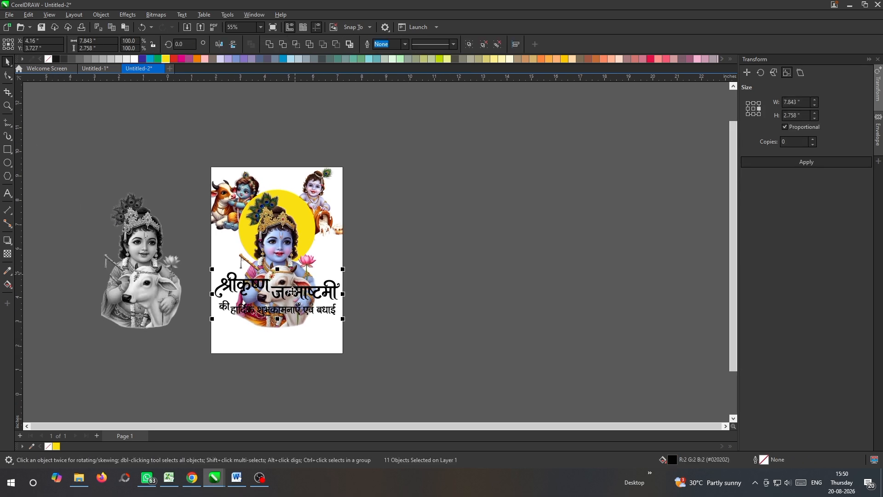
{"action": "left_click_drag", "start_coordinate": [291, 293], "coordinate": [295, 329]}
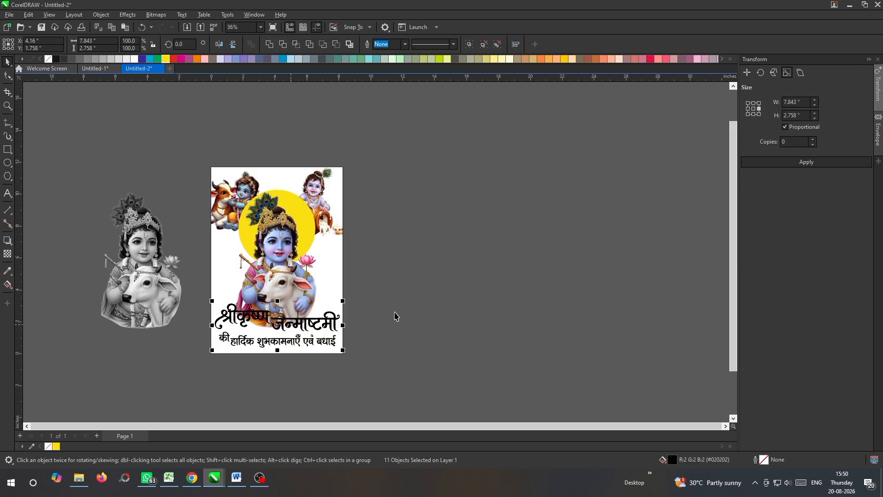
{"action": "left_click", "coordinate": [395, 316]}
Move the word श्रीकृष्ण slightly up and shrink the word जन्माष्टमी to about 67.7% of its size.
{"action": "scroll", "coordinate": [290, 331], "scroll_direction": "up", "scroll_amount": 2}
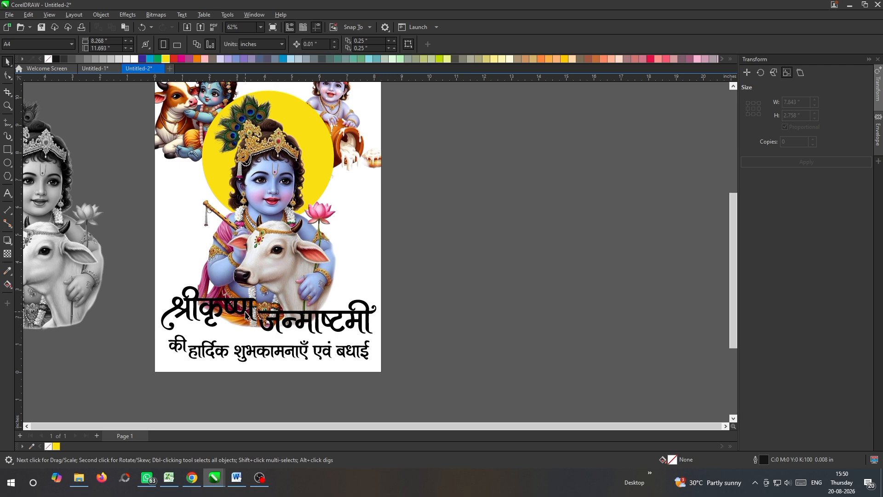
{"action": "left_click", "coordinate": [245, 312]}
{"action": "scroll", "coordinate": [240, 309], "scroll_direction": "up", "scroll_amount": 1}
{"action": "left_click_drag", "start_coordinate": [241, 309], "coordinate": [240, 295]}
{"action": "left_click", "coordinate": [290, 332]}
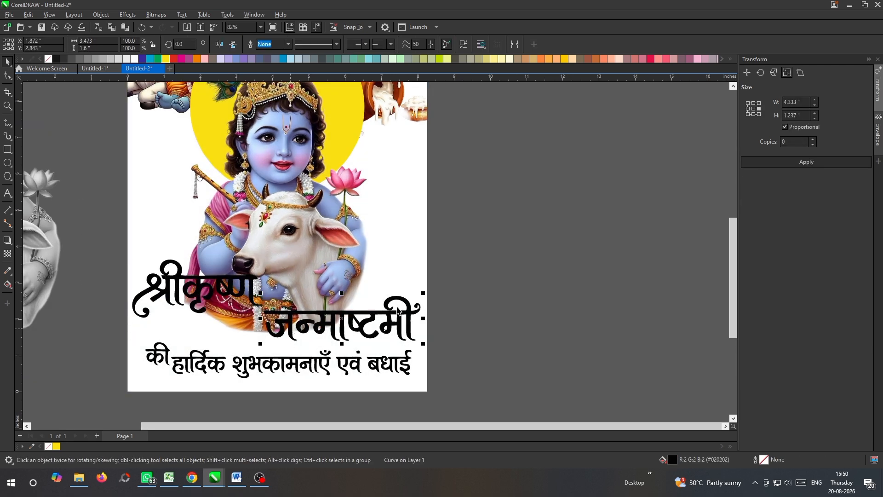
{"action": "left_click_drag", "start_coordinate": [426, 290], "coordinate": [368, 324]}
{"action": "left_click", "coordinate": [476, 354]}
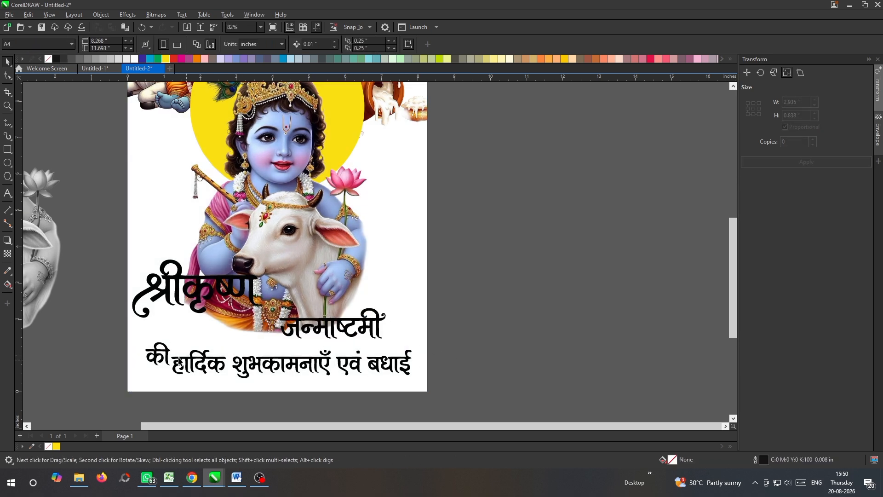
Place की below the gap between the title words, raise जन्माष्टमी slightly, and shift श्रीकृष्ण slightly up and to the right.
{"action": "left_click", "coordinate": [161, 357]}
{"action": "left_click_drag", "start_coordinate": [166, 358], "coordinate": [292, 309]}
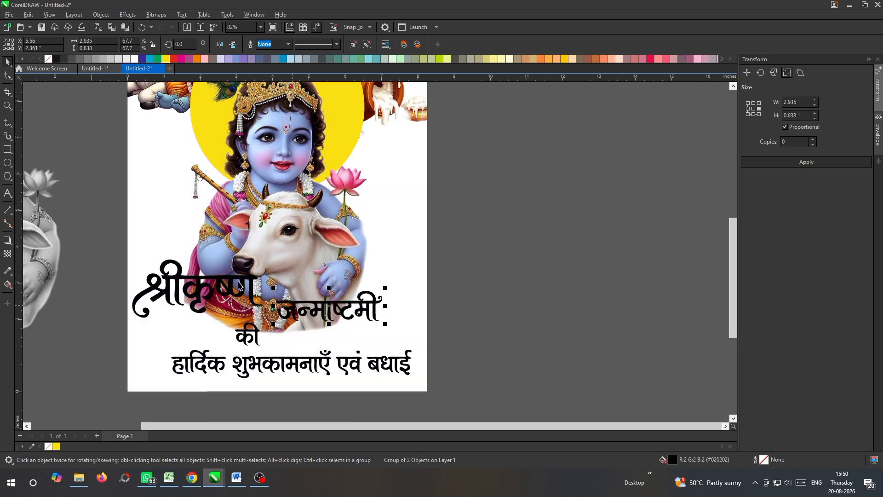
{"action": "left_click", "coordinate": [244, 287]}
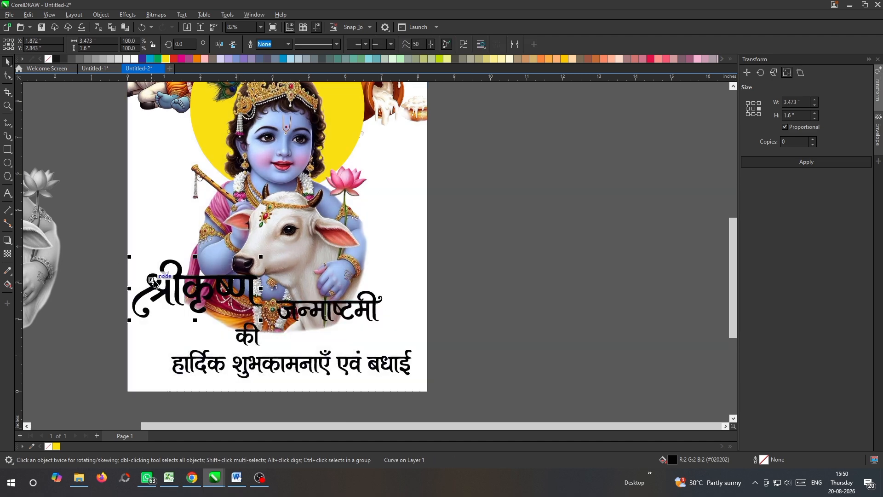
{"action": "left_click_drag", "start_coordinate": [154, 282], "coordinate": [165, 276]}
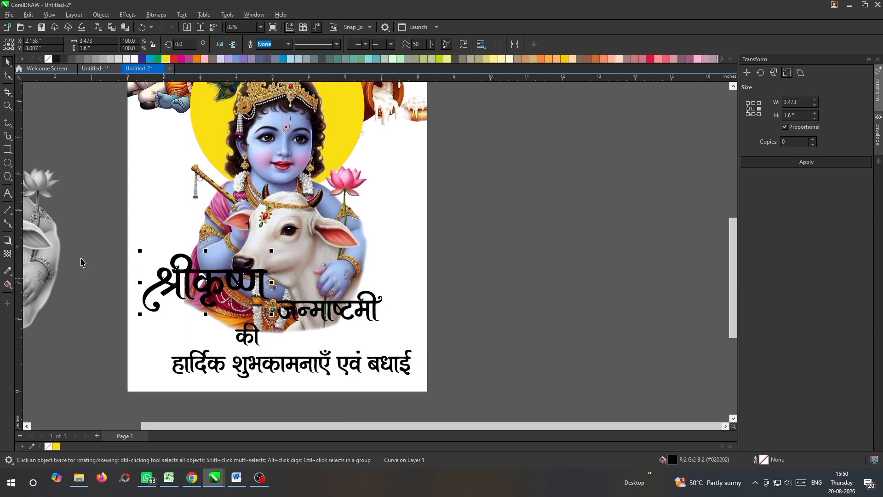
Enlarge श्रीकृष्ण and जन्माष्टमी together by about 112%, to about 7.4 inches wide.
{"action": "left_click", "coordinate": [95, 248]}
{"action": "left_click_drag", "start_coordinate": [377, 321], "coordinate": [427, 346]}
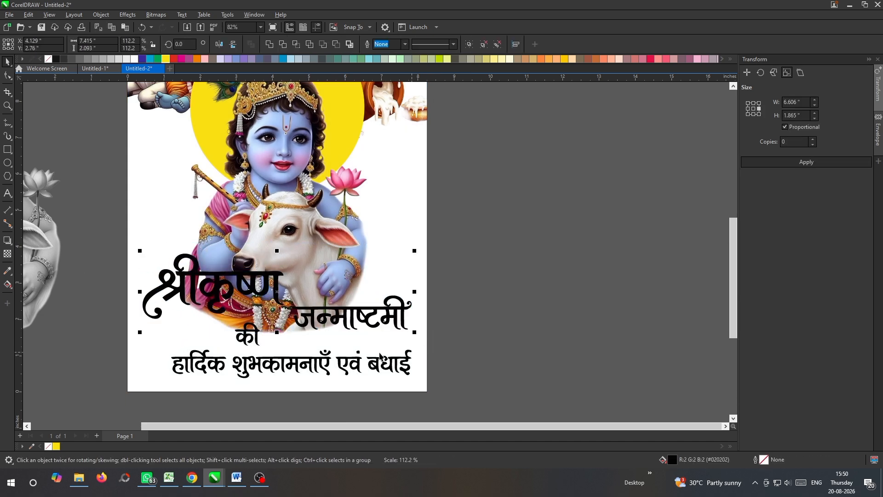
{"action": "scroll", "coordinate": [243, 346], "scroll_direction": "down", "scroll_amount": 1}
{"action": "scroll", "coordinate": [299, 371], "scroll_direction": "up", "scroll_amount": 1}
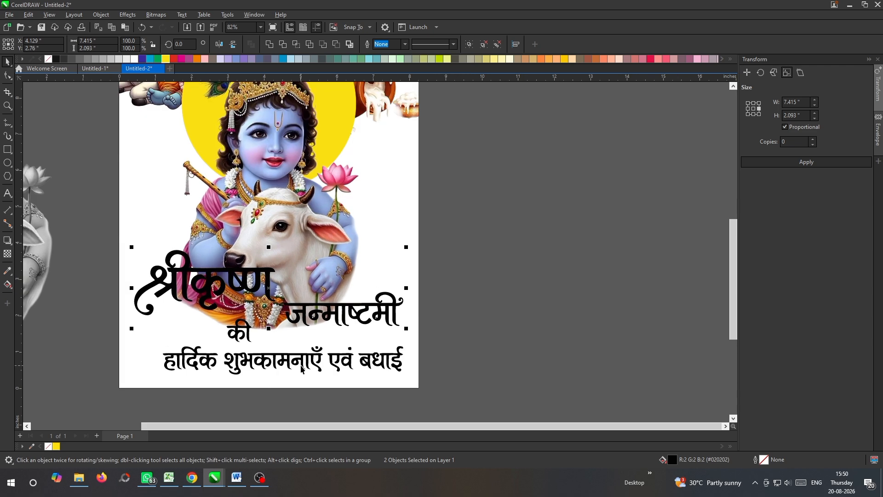
Center the line हार्दिक शुभकामनाएँ एवं बधाई horizontally on the page using the page-sized rectangle.
{"action": "left_click", "coordinate": [306, 368]}
{"action": "left_click_drag", "start_coordinate": [442, 337], "coordinate": [119, 400]}
{"action": "left_click", "coordinate": [143, 355], "text": "shift"}
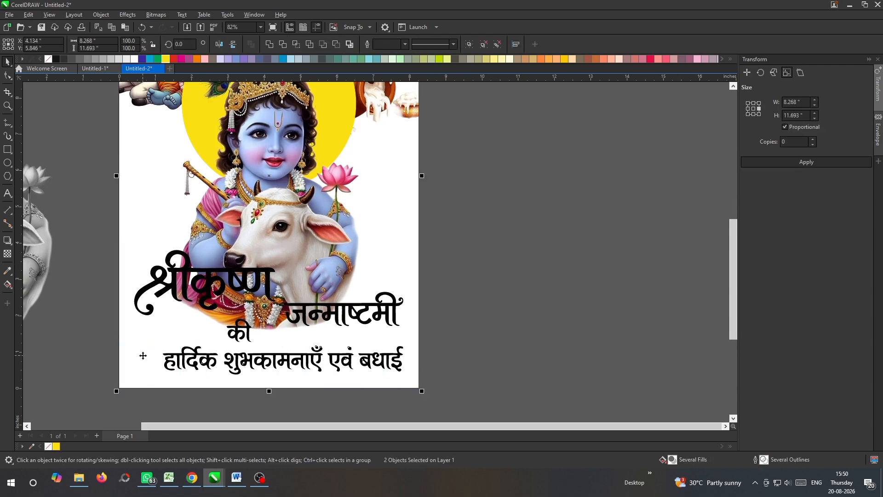
{"action": "key", "text": "c"}
{"action": "scroll", "coordinate": [143, 355], "scroll_direction": "down", "scroll_amount": 3}
{"action": "left_click", "coordinate": [228, 389]}
{"action": "scroll", "coordinate": [230, 363], "scroll_direction": "up", "scroll_amount": 3}
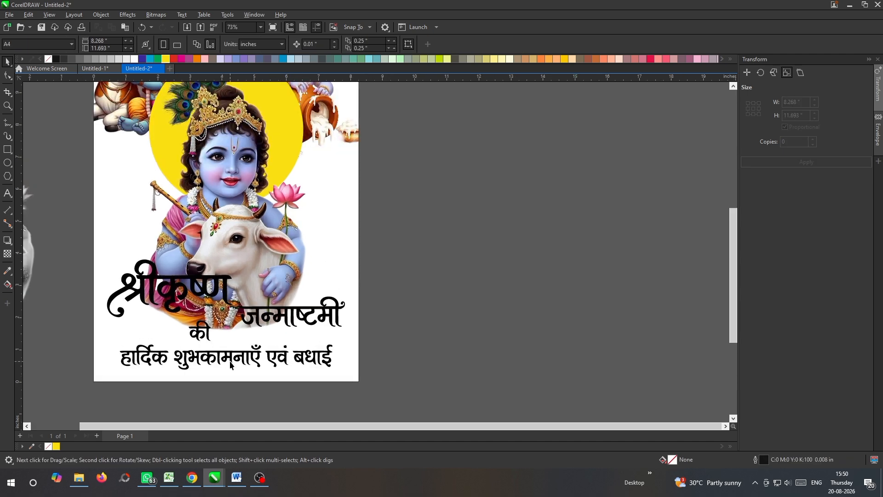
Nudge the centered greeting line slightly down toward the page's bottom edge, to a Y position of about 0.66 inches.
{"action": "left_click", "coordinate": [230, 364]}
{"action": "key", "text": "Down"}
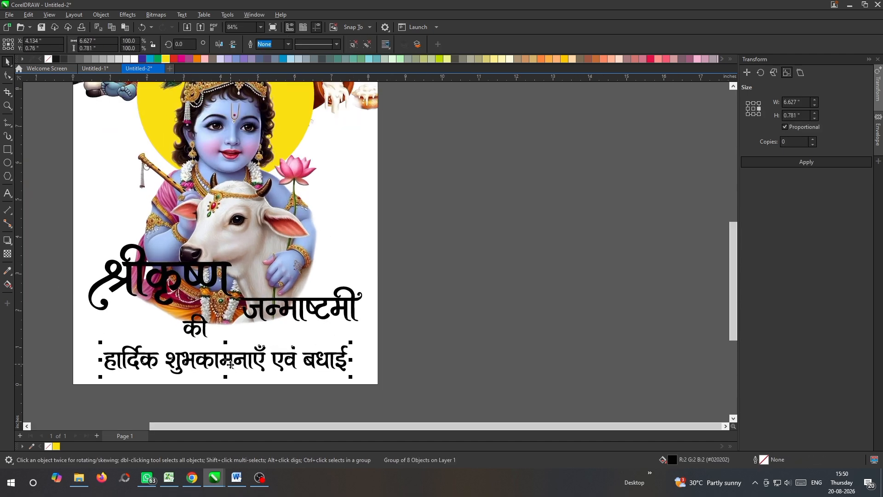
{"action": "scroll", "coordinate": [247, 317], "scroll_direction": "down", "scroll_amount": 2}
{"action": "scroll", "coordinate": [368, 256], "scroll_direction": "down", "scroll_amount": 1}
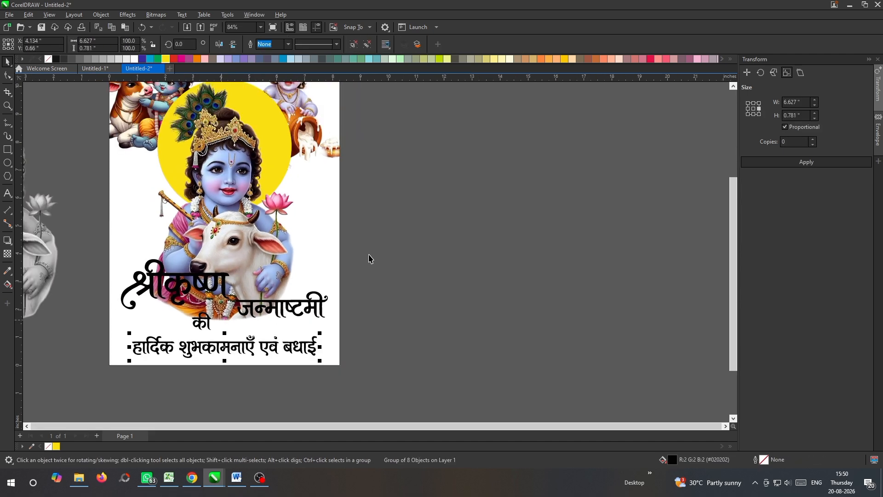
{"action": "left_click", "coordinate": [426, 257]}
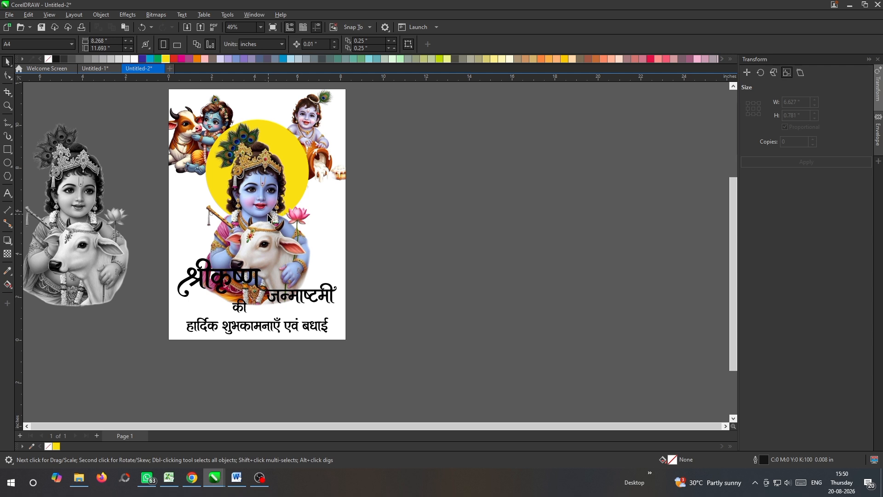
{"action": "left_click", "coordinate": [300, 142]}
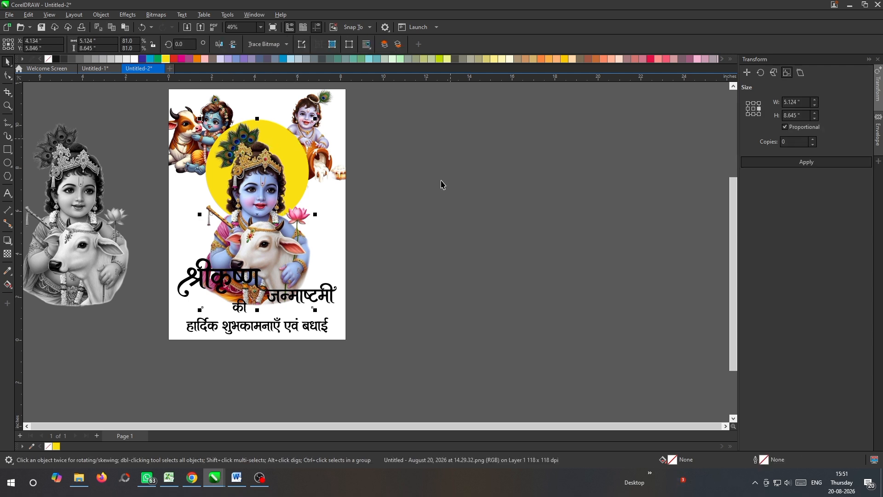
{"action": "left_click", "coordinate": [426, 233]}
{"action": "scroll", "coordinate": [250, 294], "scroll_direction": "up", "scroll_amount": 2}
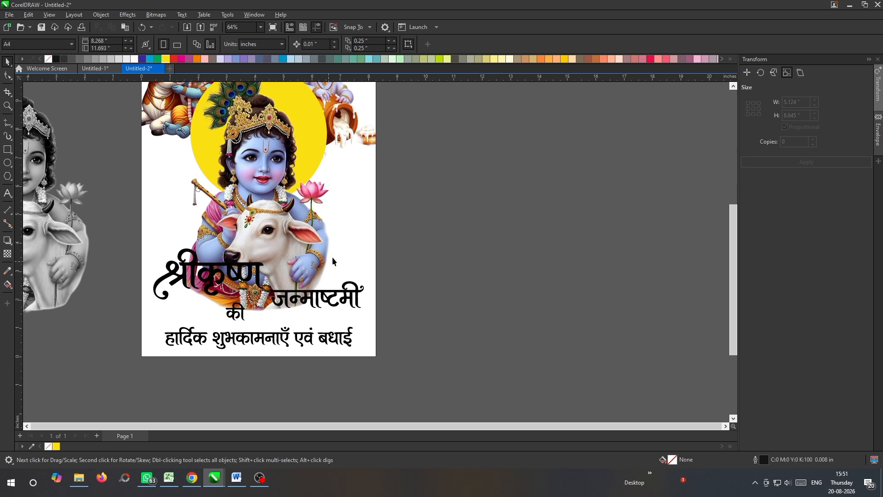
{"action": "left_click", "coordinate": [298, 204]}
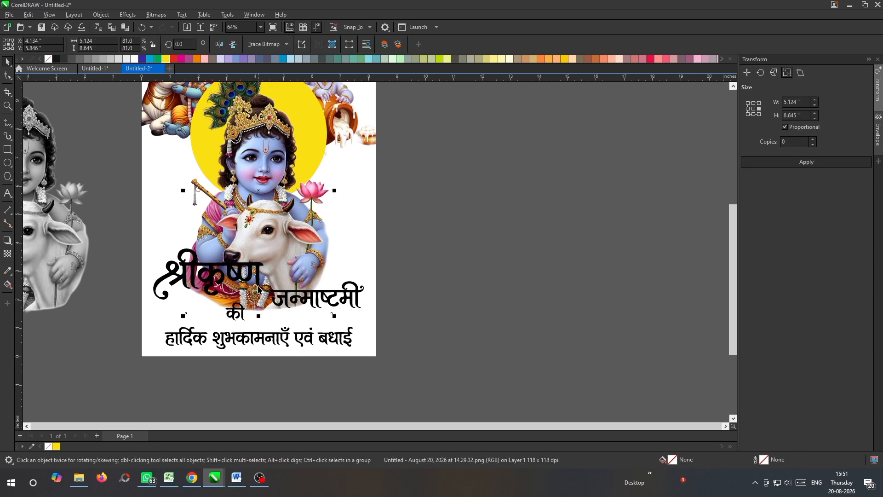
{"action": "scroll", "coordinate": [259, 289], "scroll_direction": "down", "scroll_amount": 2}
{"action": "scroll", "coordinate": [273, 266], "scroll_direction": "left", "scroll_amount": 3}
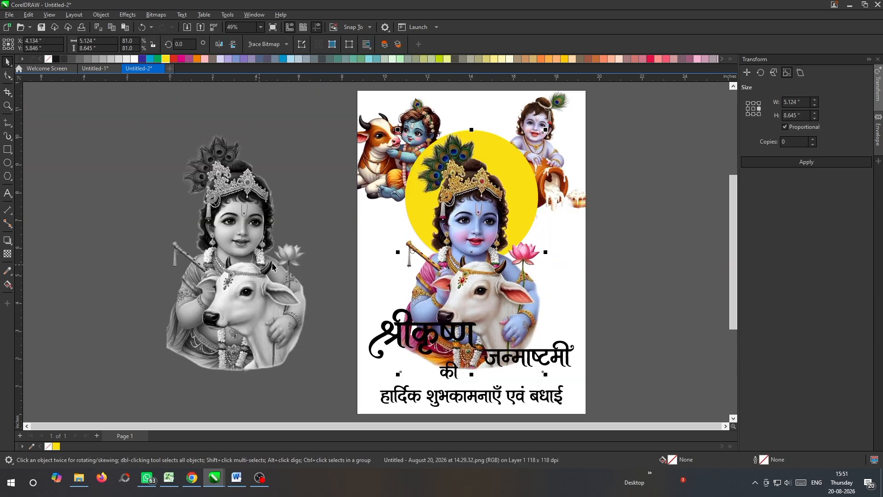
{"action": "left_click", "coordinate": [613, 279]}
{"action": "scroll", "coordinate": [506, 277], "scroll_direction": "right", "scroll_amount": 3}
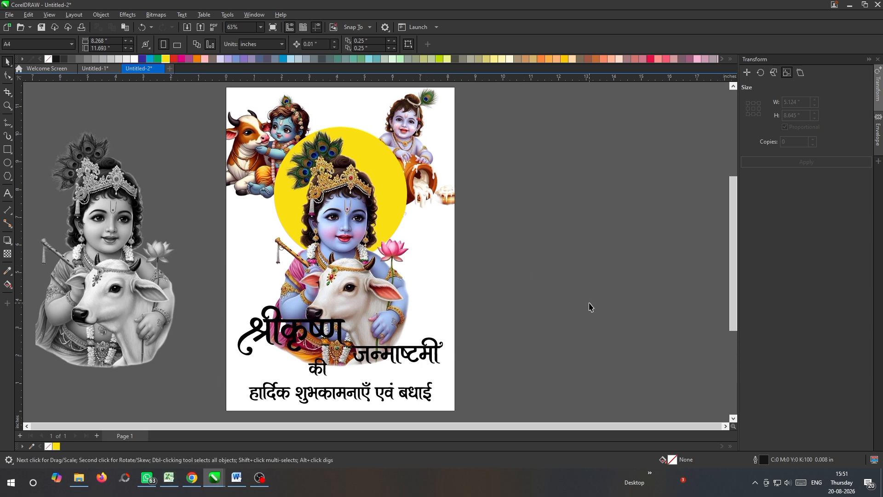
Apply a linear fountain fill to the page-sized rectangle, running from near its bottom to the yellow circle's top, and open the lower node's colour.
{"action": "left_click", "coordinate": [452, 290]}
{"action": "left_click", "coordinate": [7, 285]}
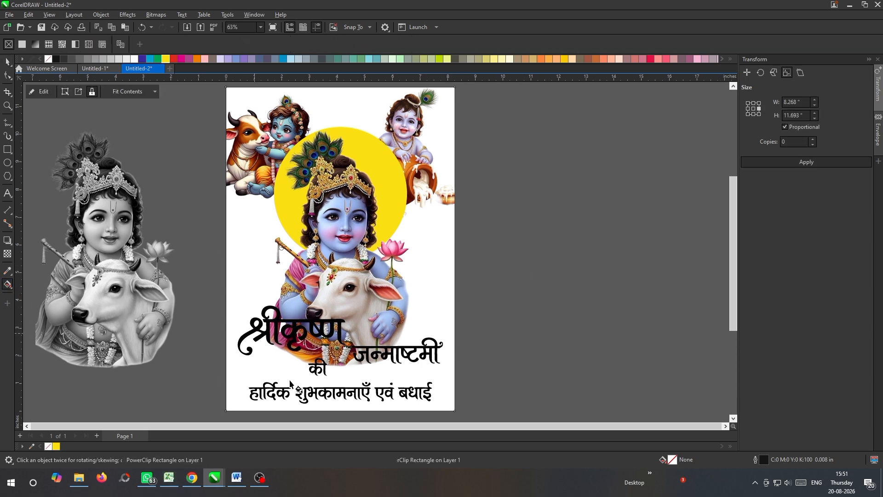
{"action": "left_click_drag", "start_coordinate": [289, 384], "coordinate": [340, 130]}
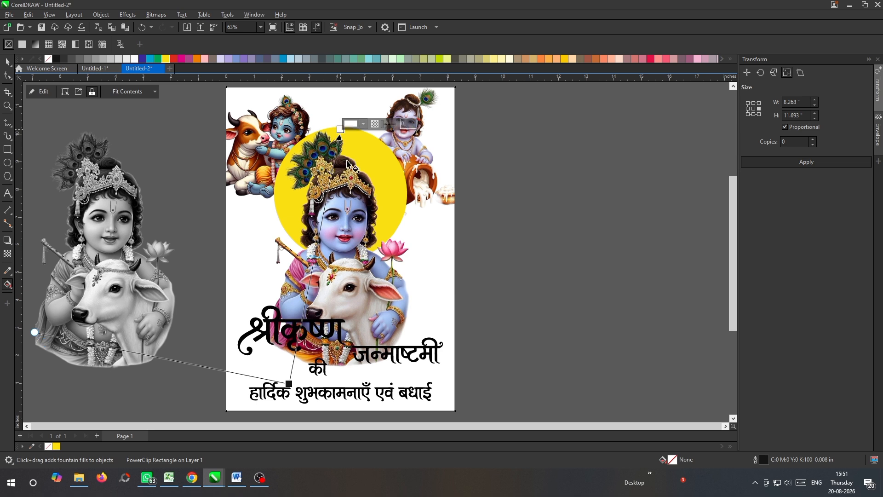
{"action": "left_click", "coordinate": [289, 384]}
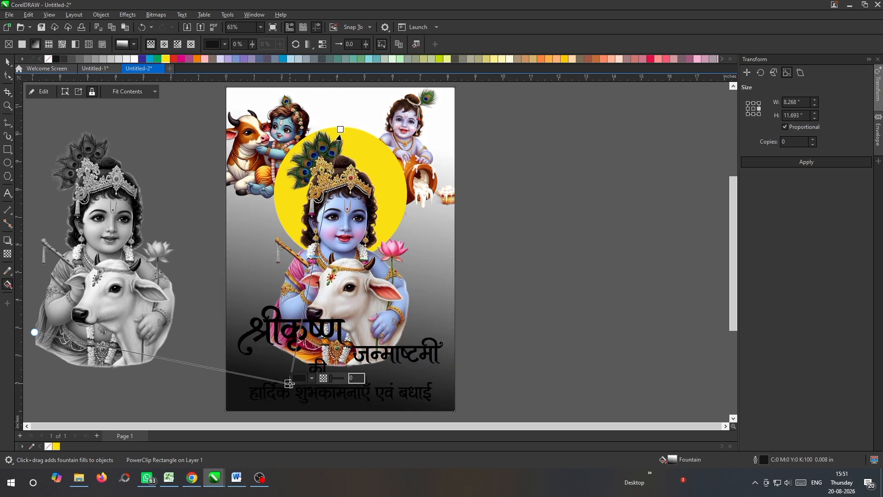
{"action": "left_click", "coordinate": [312, 378]}
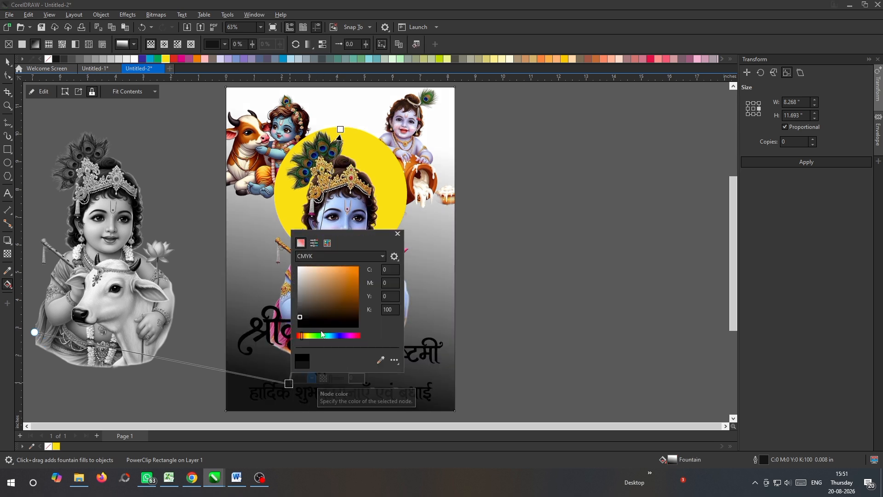
Try a dark maroon CMYK mix on the gradient's lower node, with cyan 25, magenta 89 and black 90.
{"action": "left_click", "coordinate": [326, 246]}
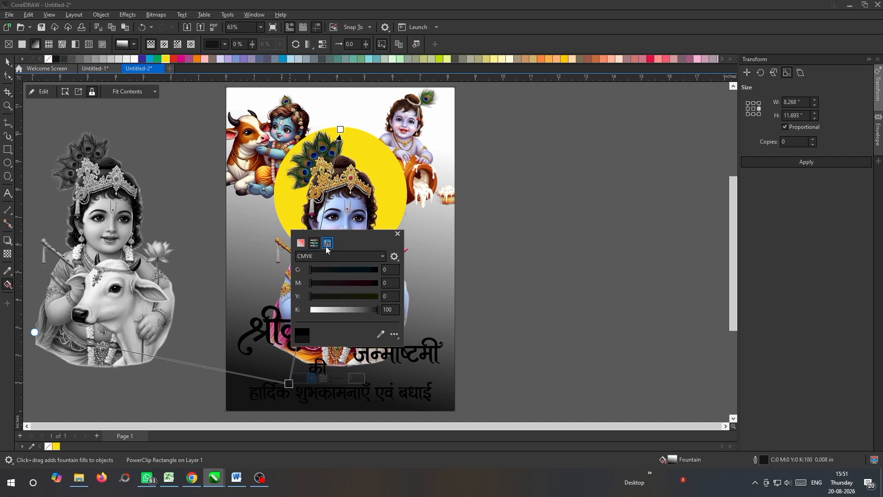
{"action": "left_click", "coordinate": [362, 283]}
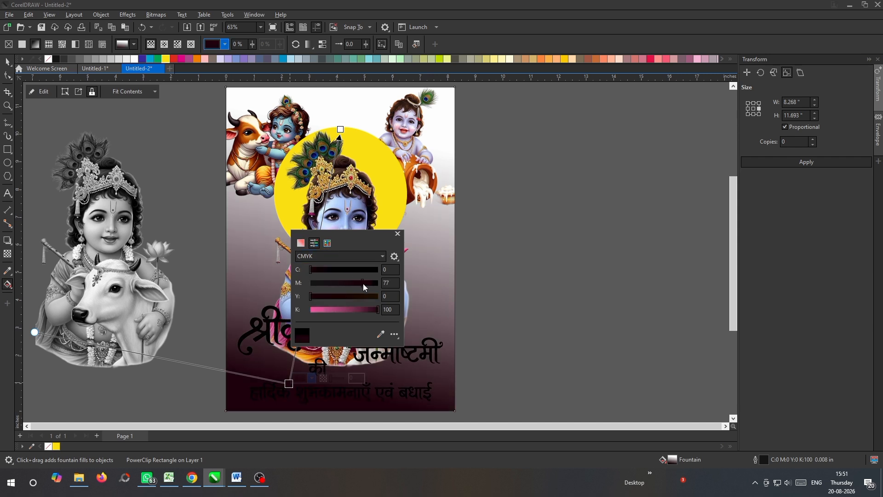
{"action": "left_click", "coordinate": [372, 309]}
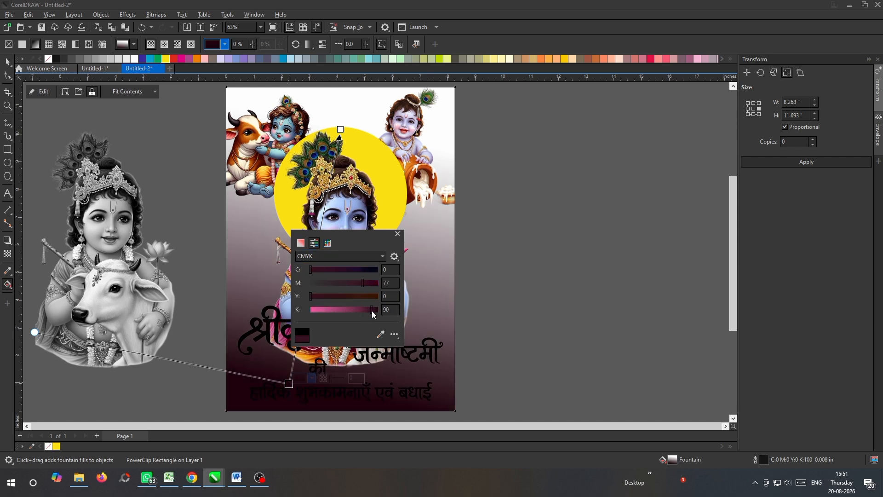
{"action": "left_click", "coordinate": [371, 283]}
{"action": "left_click_drag", "start_coordinate": [358, 272], "coordinate": [335, 296]}
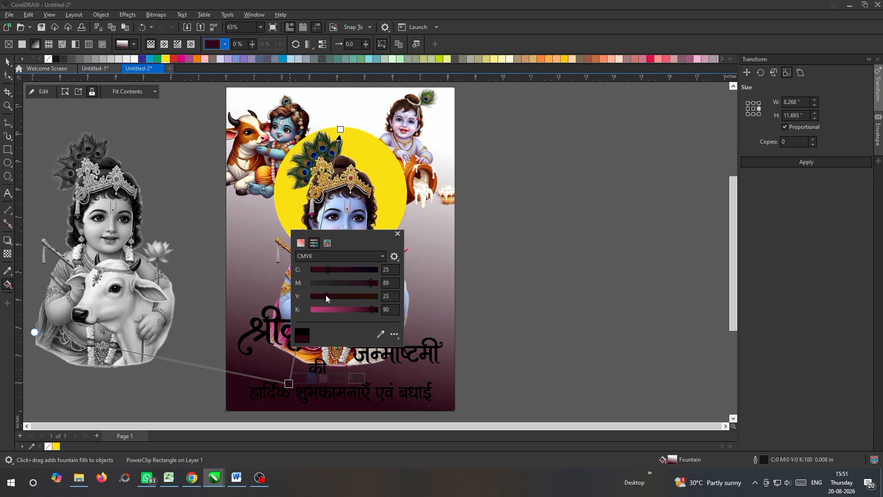
Set the gradient's lower node to a deep red from the PANTONE solid coated palette.
{"action": "left_click", "coordinate": [328, 243]}
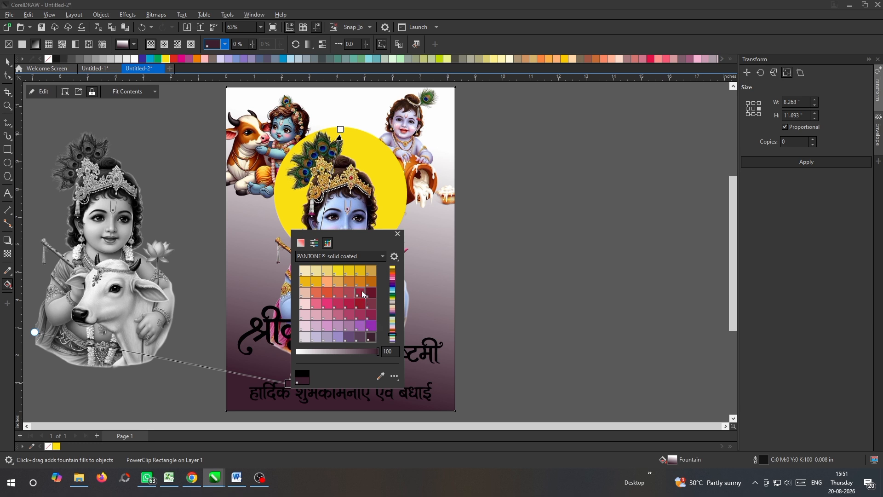
{"action": "left_click", "coordinate": [360, 305]}
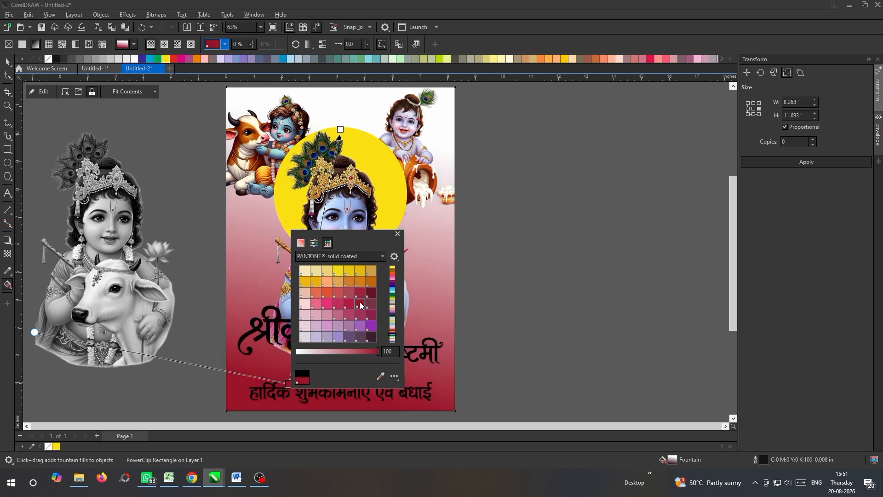
{"action": "left_click", "coordinate": [397, 233]}
Add a middle node to the gradient at about 48% and colour it dark blue from the PANTONE solid coated palette.
{"action": "double_click", "coordinate": [314, 261]}
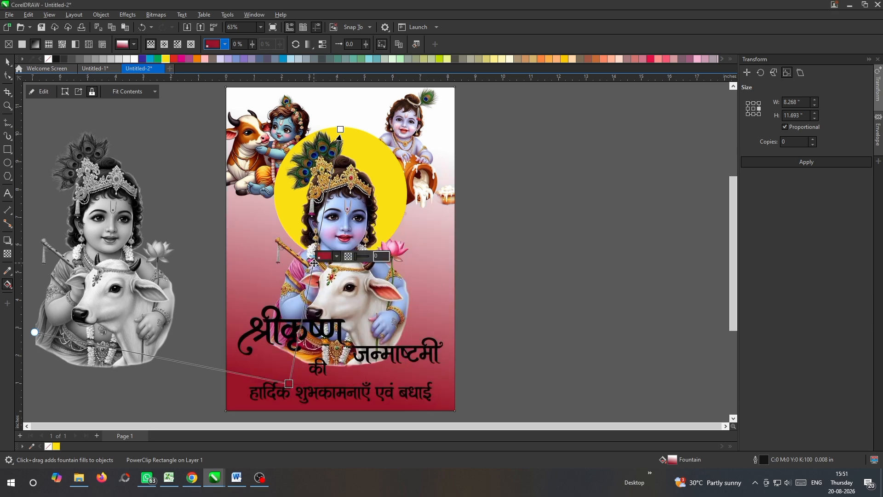
{"action": "left_click", "coordinate": [337, 256]}
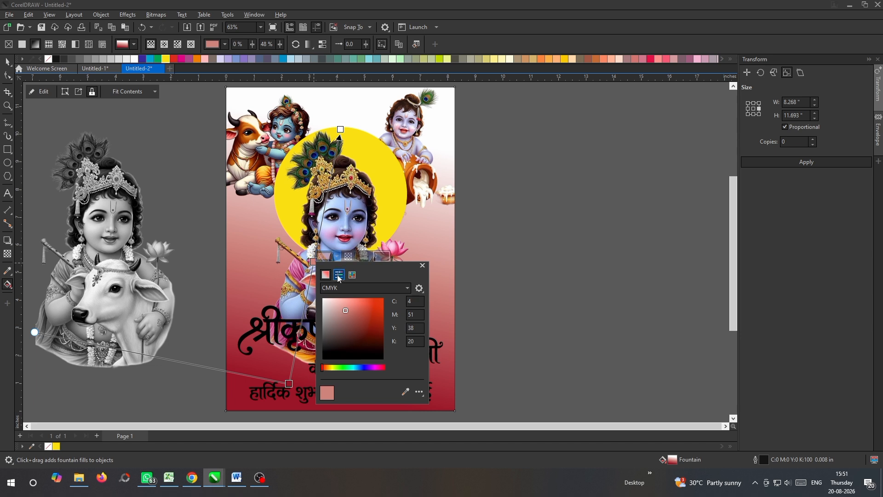
{"action": "left_click", "coordinate": [338, 275]}
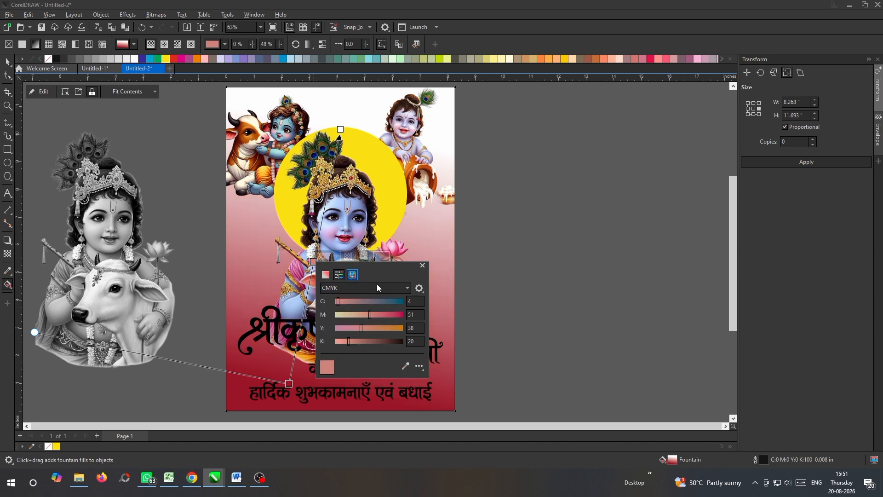
{"action": "left_click_drag", "start_coordinate": [419, 317], "coordinate": [420, 322]}
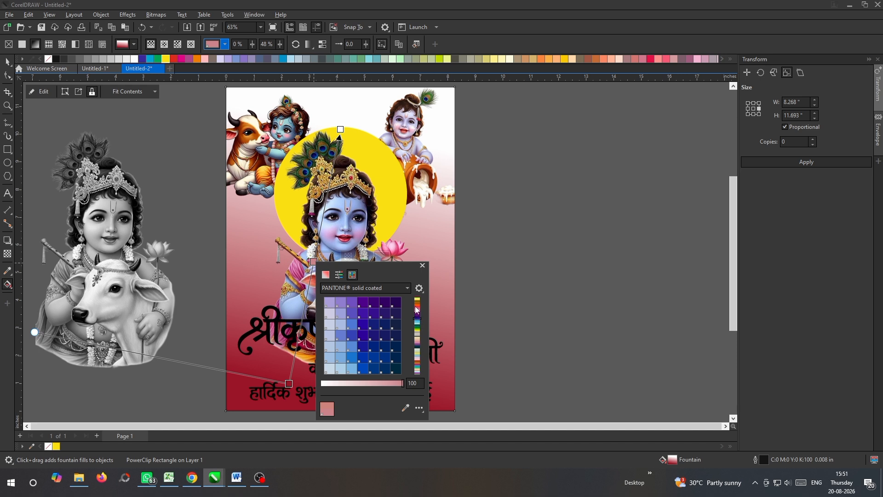
{"action": "left_click_drag", "start_coordinate": [418, 370], "coordinate": [418, 363]}
{"action": "left_click_drag", "start_coordinate": [418, 306], "coordinate": [419, 301]}
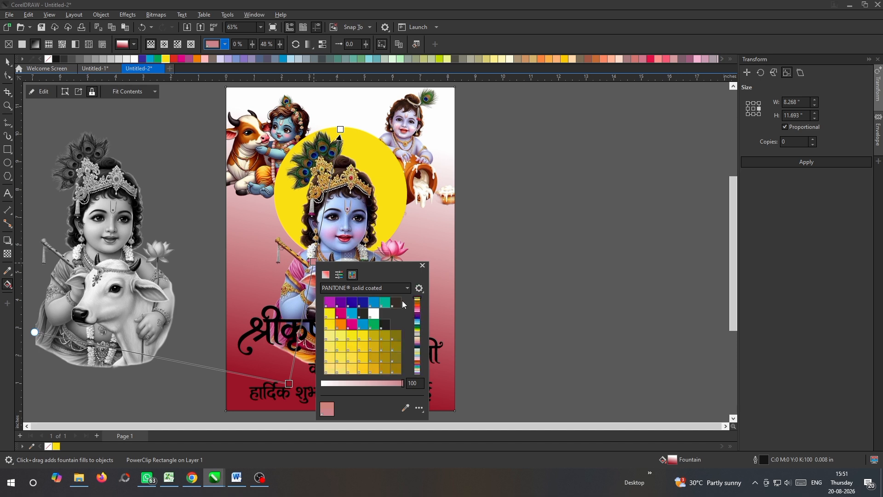
{"action": "left_click", "coordinate": [363, 302]}
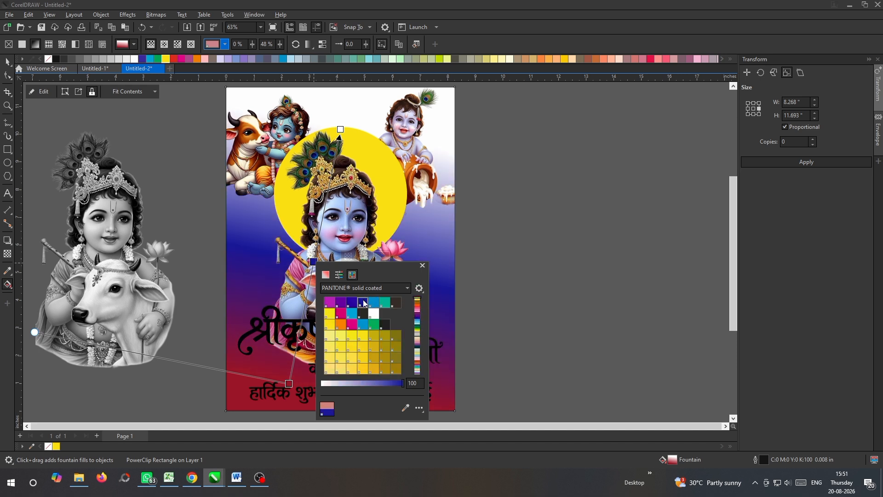
{"action": "left_click", "coordinate": [422, 266]}
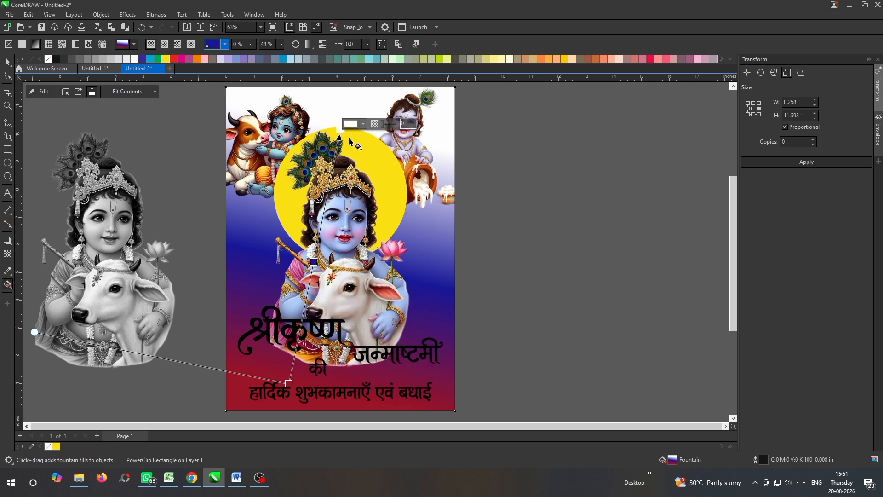
Colour the gradient's upper end node red, deselect the rectangle and return to the Pick tool.
{"action": "left_click", "coordinate": [174, 59]}
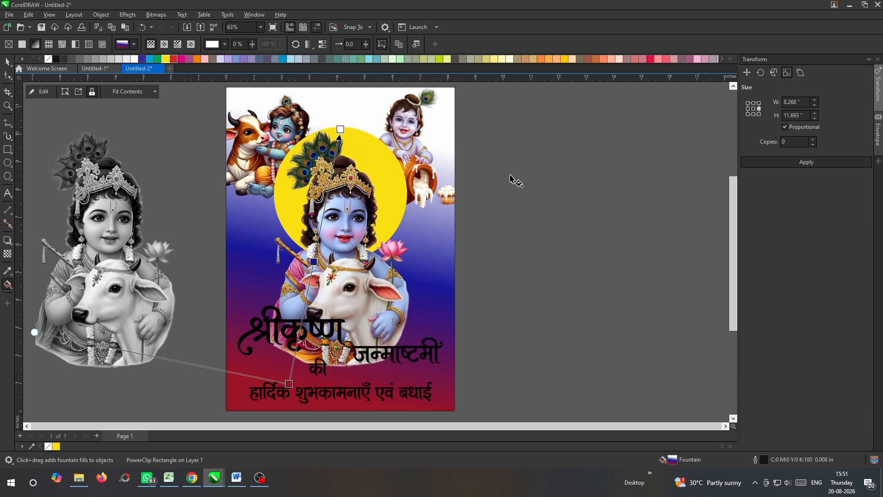
{"action": "left_click", "coordinate": [522, 180]}
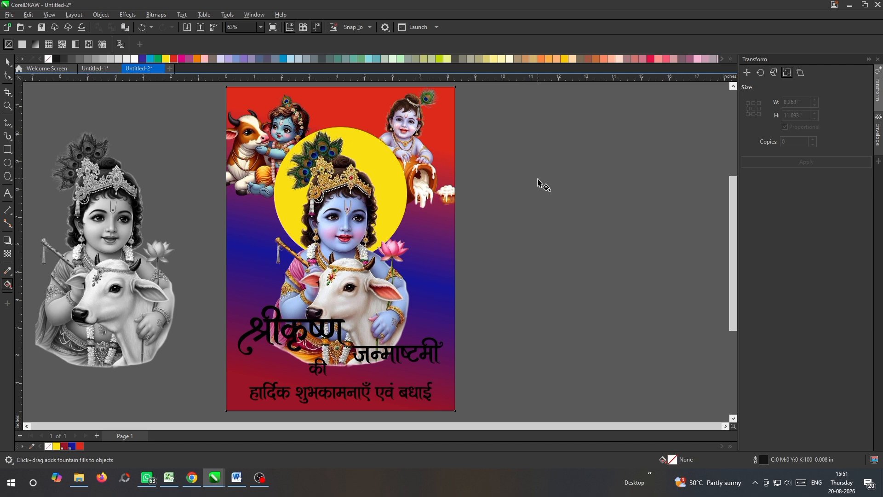
{"action": "key", "text": "space"}
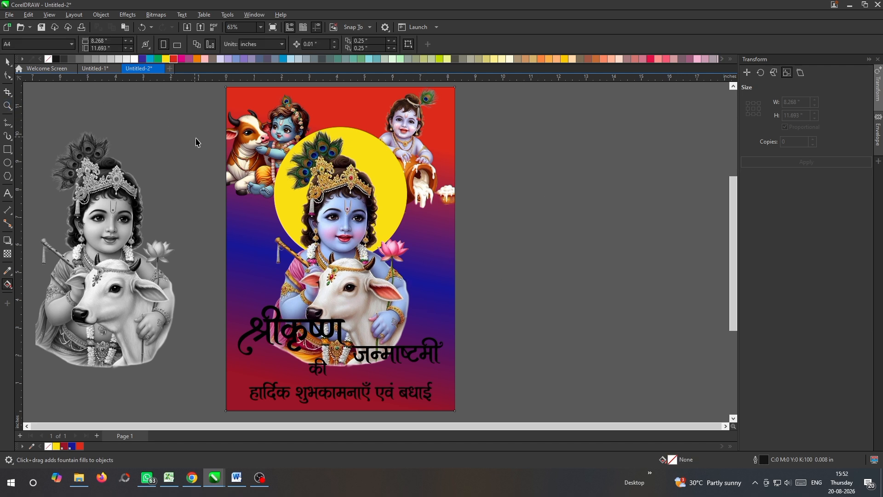
Move the yellow halo circle into the page rectangle's PowerClip contents.
{"action": "left_click", "coordinate": [389, 215]}
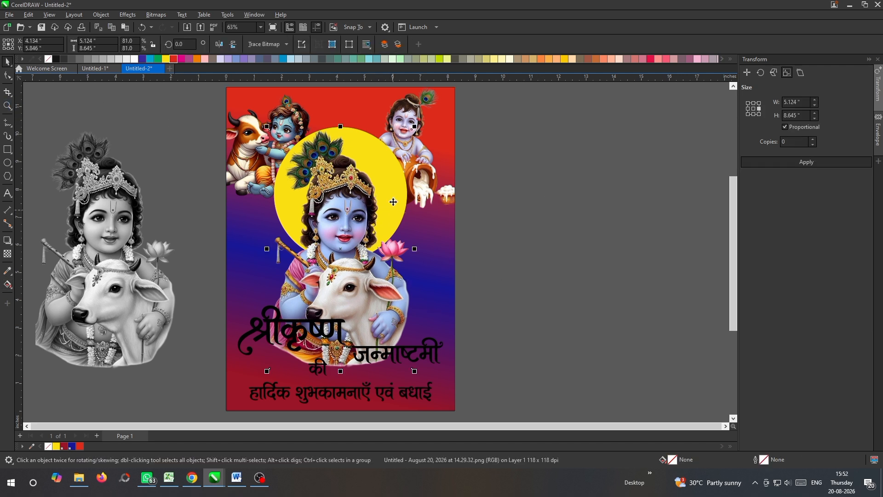
{"action": "left_click_drag", "start_coordinate": [529, 111], "coordinate": [225, 274]}
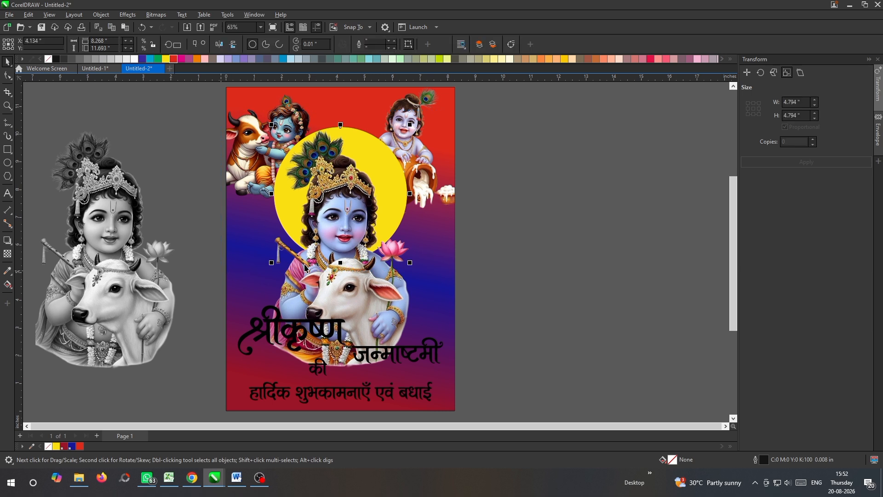
{"action": "key", "text": "shift+Page_Down"}
{"action": "left_click", "coordinate": [324, 244]}
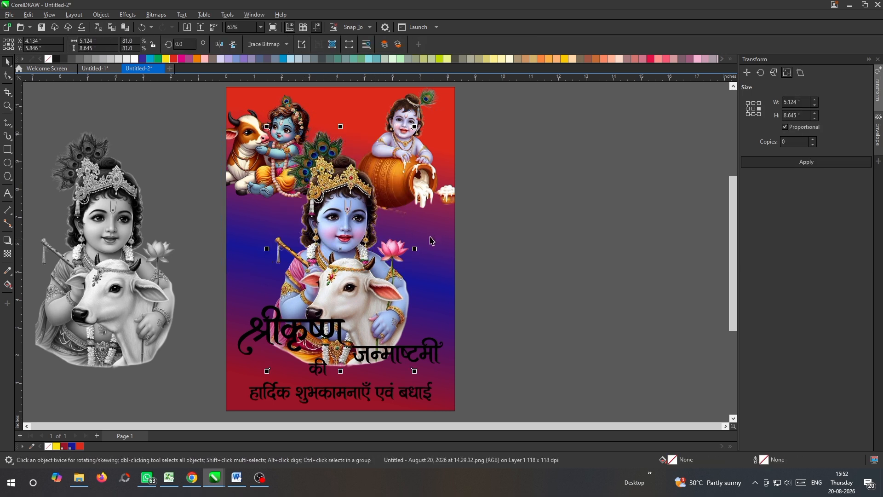
{"action": "double_click", "coordinate": [436, 300]}
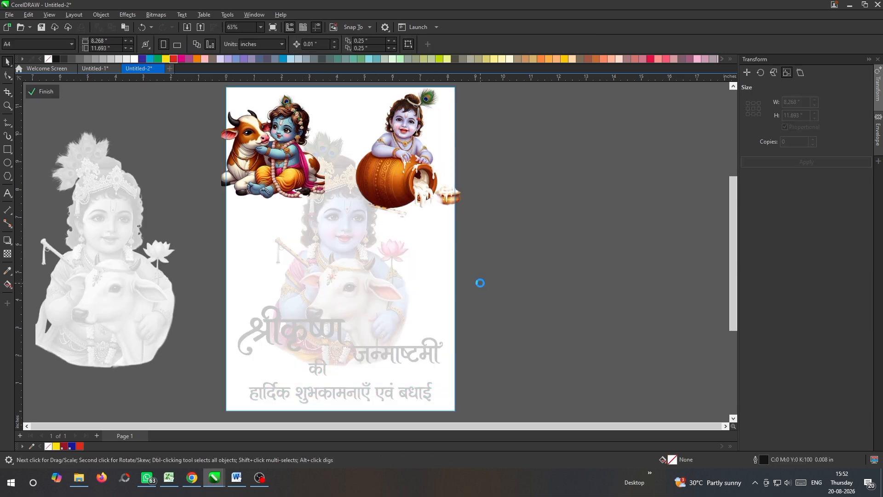
{"action": "key", "text": "ctrl+v"}
Stack the two upper Krishna images in front of the yellow circle within the PowerClip and finish editing its contents.
{"action": "left_click", "coordinate": [517, 204]}
{"action": "left_click", "coordinate": [276, 179], "text": "shift"}
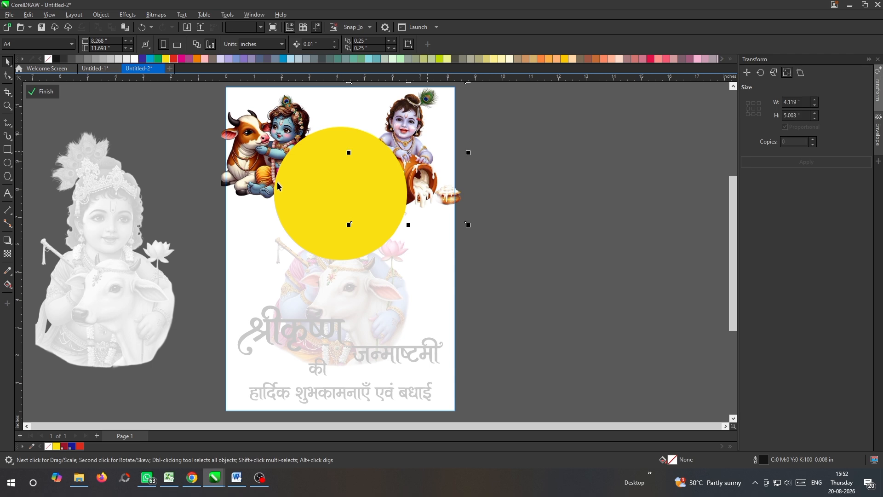
{"action": "scroll", "coordinate": [275, 179], "scroll_direction": "down", "scroll_amount": 1}
{"action": "key", "text": "shift+Page_Down"}
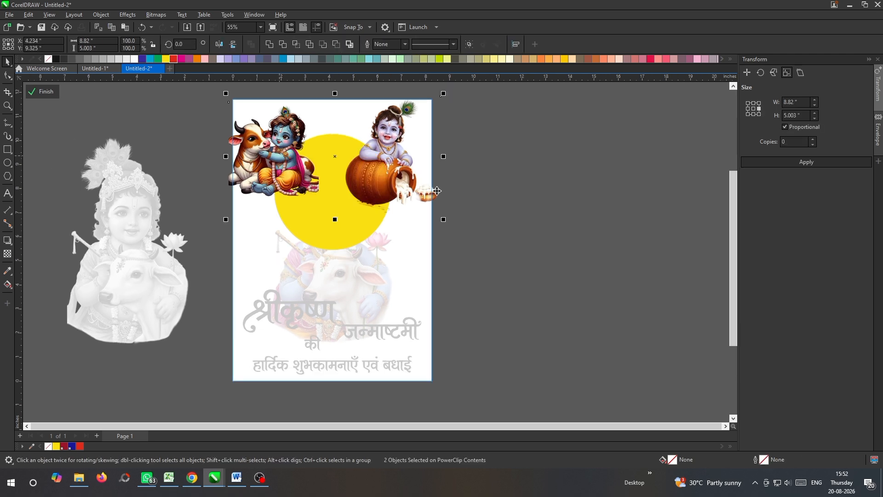
{"action": "left_click", "coordinate": [495, 199], "text": "ctrl"}
{"action": "left_click", "coordinate": [497, 200]}
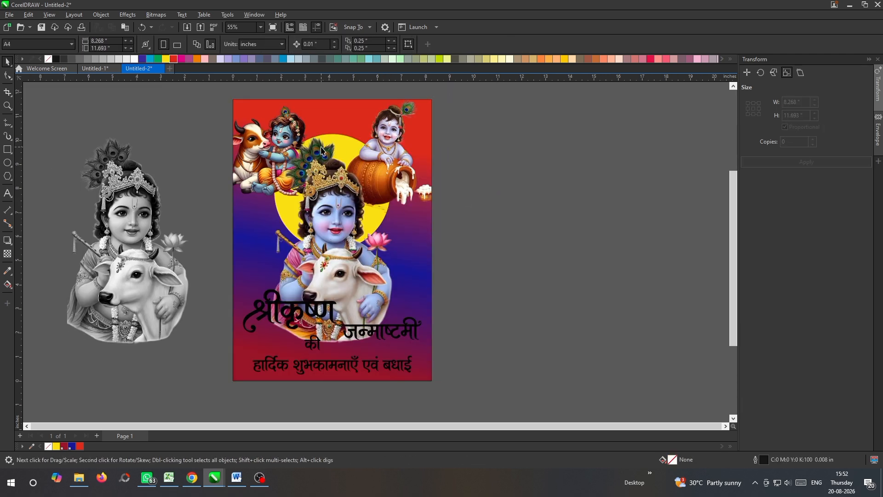
Cut the large central Krishna image and paste it into the page rectangle's PowerClip.
{"action": "scroll", "coordinate": [322, 150], "scroll_direction": "up", "scroll_amount": 1}
{"action": "scroll", "coordinate": [331, 240], "scroll_direction": "down", "scroll_amount": 1}
{"action": "left_click", "coordinate": [332, 243]}
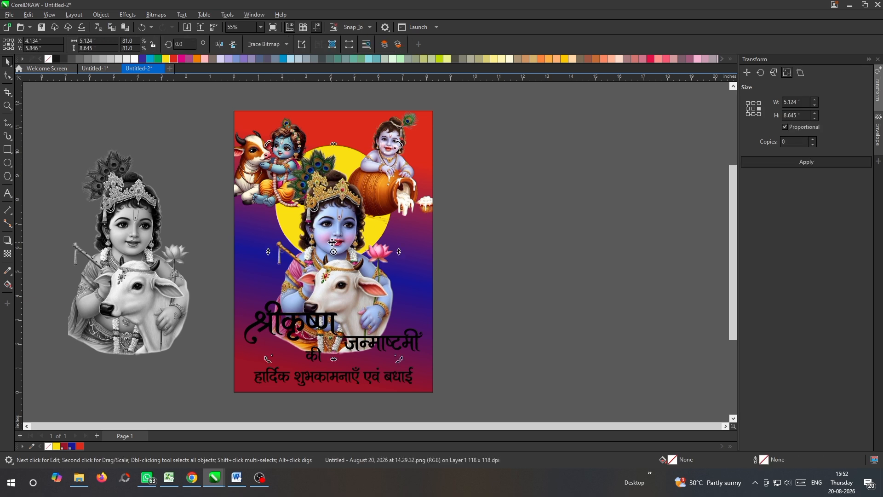
{"action": "key", "text": "ctrl+x"}
{"action": "left_click", "coordinate": [344, 252], "text": "ctrl"}
{"action": "key", "text": "ctrl+v"}
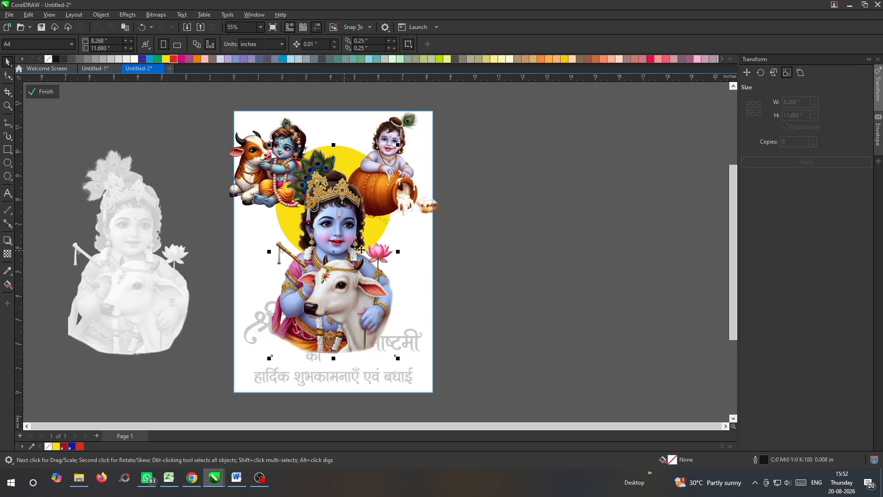
{"action": "left_click", "coordinate": [523, 262], "text": "ctrl"}
Fade out the lower part of the central Krishna image with a downward linear transparency inside the PowerClip, and finish editing the contents.
{"action": "scroll", "coordinate": [397, 288], "scroll_direction": "up", "scroll_amount": 1}
{"action": "left_click", "coordinate": [378, 285], "text": "ctrl"}
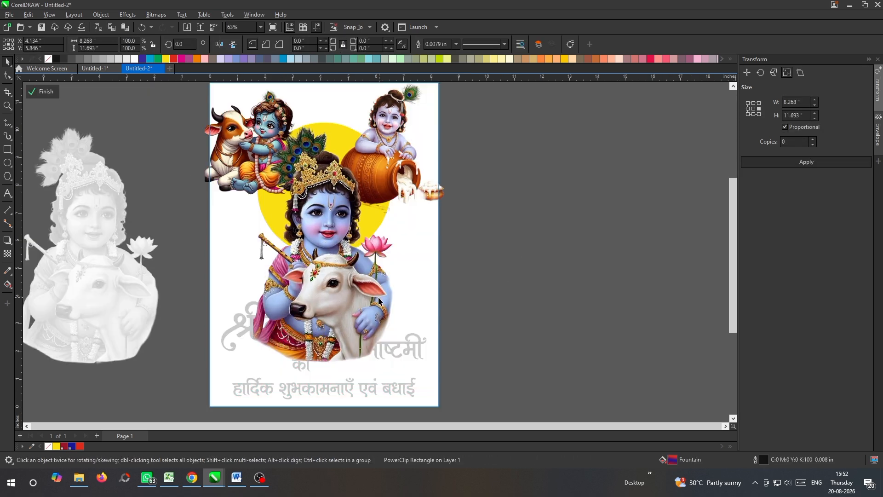
{"action": "scroll", "coordinate": [377, 285], "scroll_direction": "down", "scroll_amount": 1}
{"action": "left_click", "coordinate": [338, 298]}
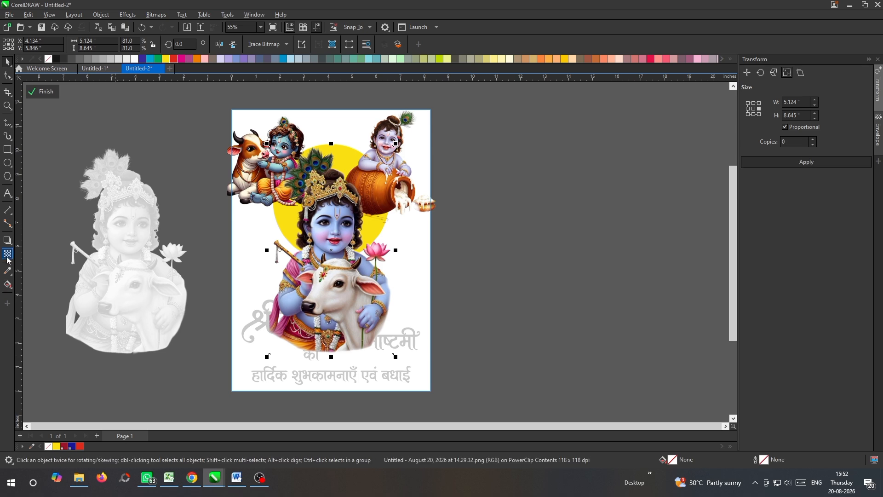
{"action": "scroll", "coordinate": [300, 340], "scroll_direction": "up", "scroll_amount": 2}
{"action": "scroll", "coordinate": [324, 324], "scroll_direction": "down", "scroll_amount": 2}
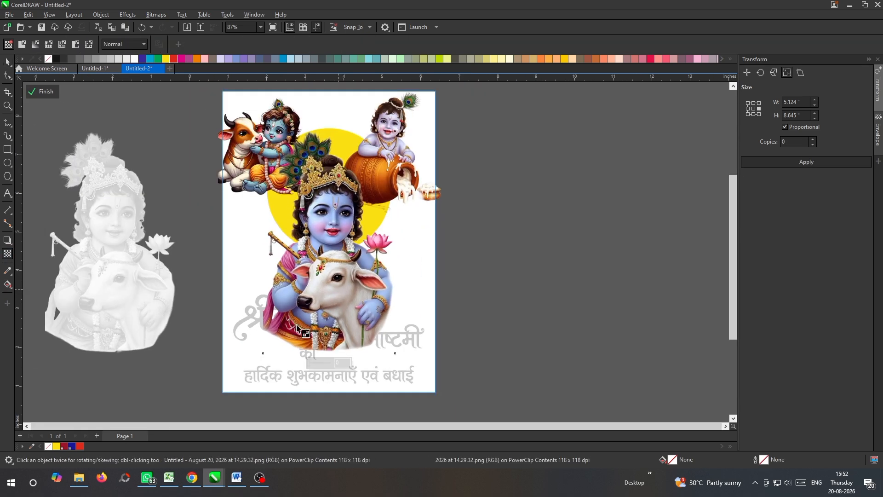
{"action": "left_click_drag", "start_coordinate": [326, 289], "coordinate": [325, 334]}
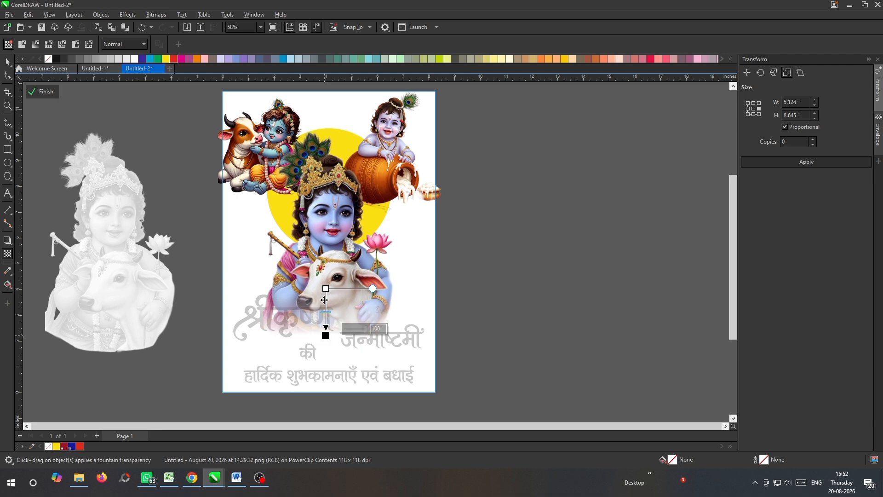
{"action": "left_click_drag", "start_coordinate": [325, 289], "coordinate": [325, 302]}
{"action": "key", "text": "space"}
{"action": "left_click", "coordinate": [488, 304], "text": "ctrl"}
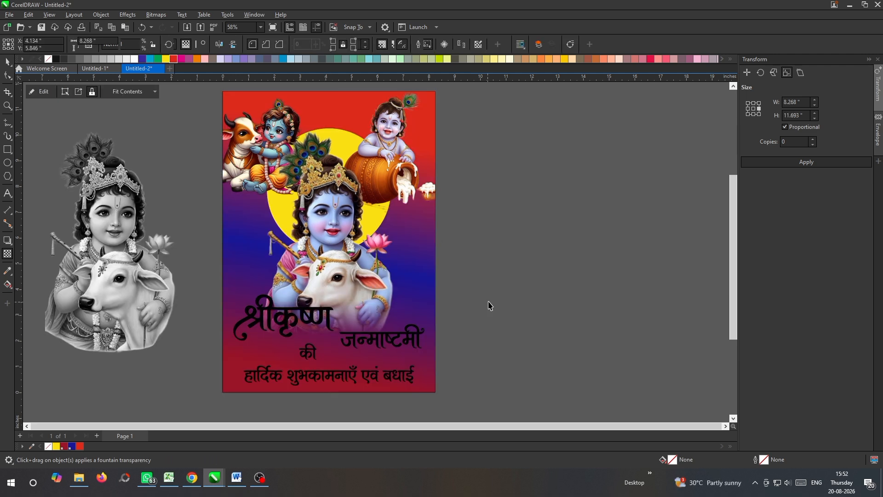
{"action": "left_click", "coordinate": [488, 305]}
Delete the grayscale Krishna image lying outside the page beside the poster.
{"action": "scroll", "coordinate": [447, 308], "scroll_direction": "down", "scroll_amount": 1}
{"action": "left_click_drag", "start_coordinate": [507, 286], "coordinate": [243, 387]}
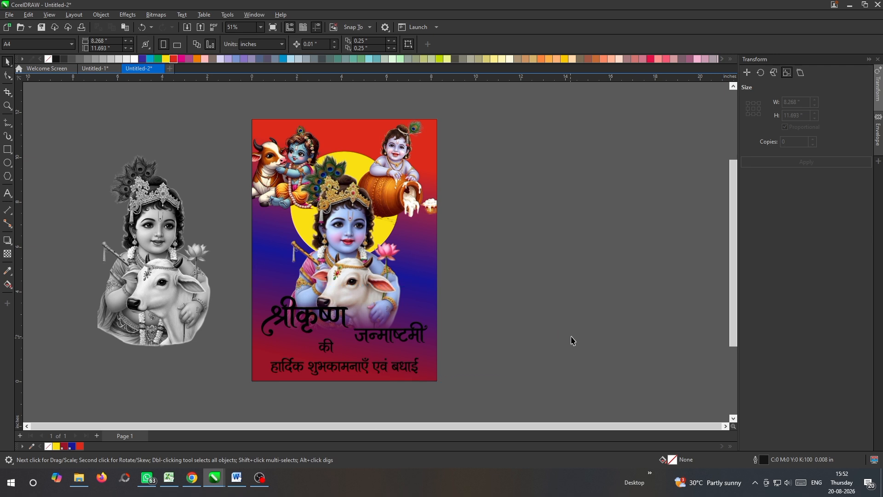
{"action": "left_click", "coordinate": [189, 282]}
{"action": "key", "text": "Delete"}
Give the four Hindi title text objects a black 0.028 in outline placed behind the fill and scaling with the object.
{"action": "left_click_drag", "start_coordinate": [512, 287], "coordinate": [201, 387]}
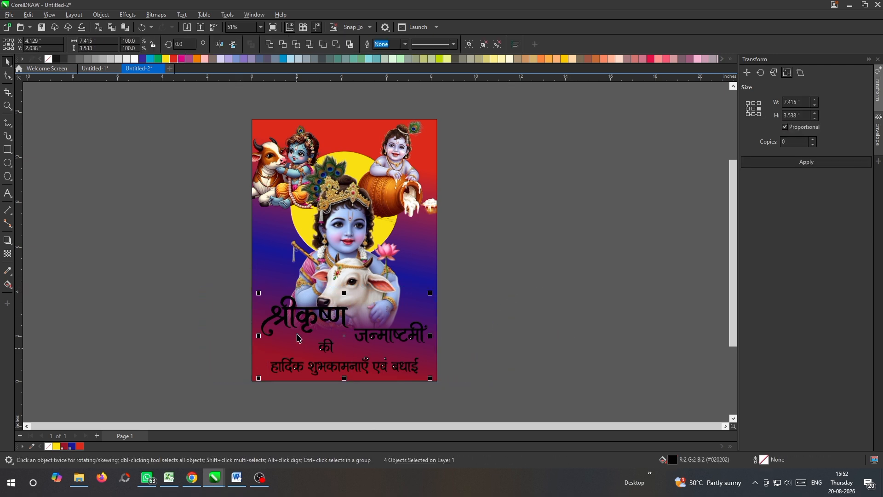
{"action": "key", "text": "F12"}
{"action": "left_click", "coordinate": [385, 204]}
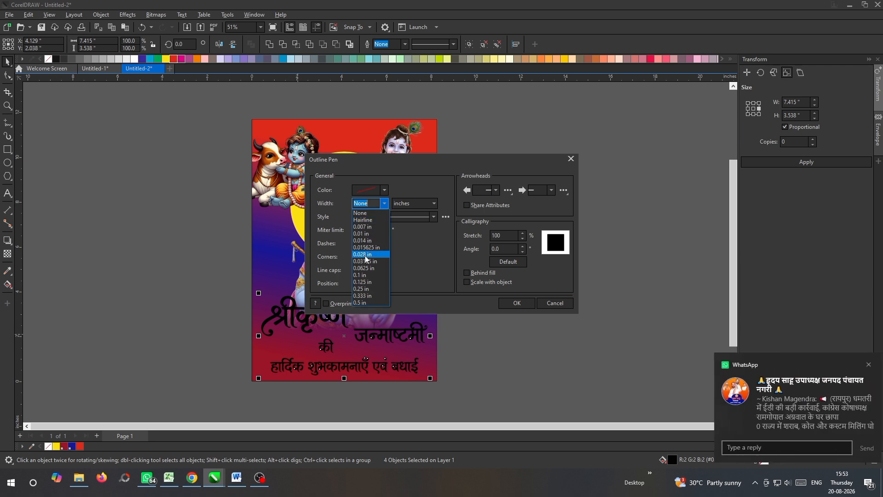
{"action": "left_click", "coordinate": [366, 254]}
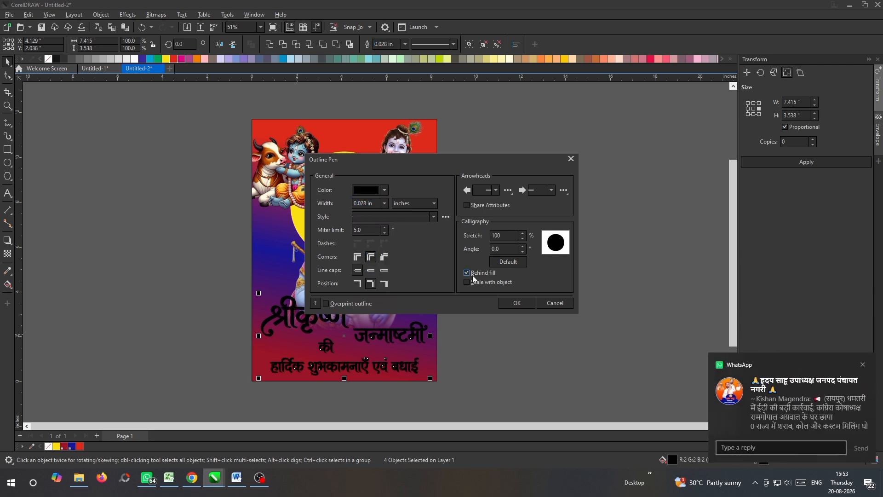
{"action": "left_click", "coordinate": [513, 304]}
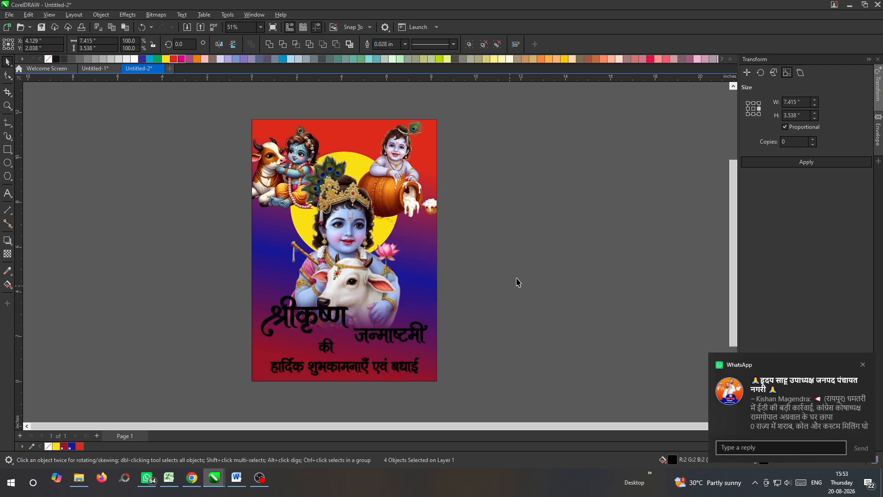
Increase the outline width of all four title text objects to 0.1 in.
{"action": "left_click_drag", "start_coordinate": [517, 282], "coordinate": [189, 404]}
{"action": "key", "text": "F12"}
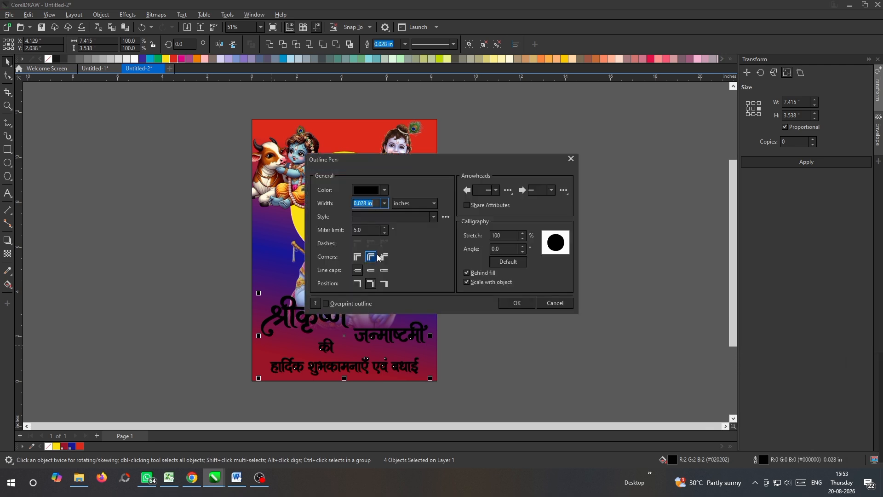
{"action": "left_click", "coordinate": [385, 204]}
{"action": "left_click", "coordinate": [372, 277]}
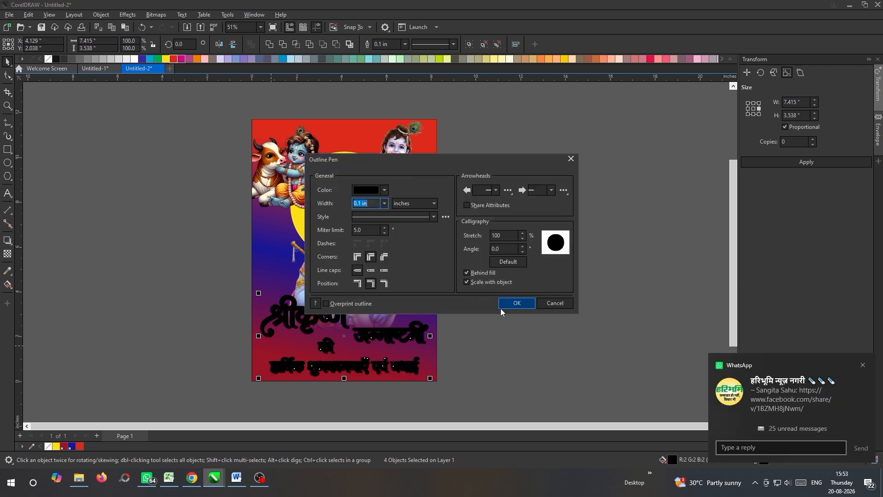
{"action": "left_click", "coordinate": [504, 305]}
{"action": "left_click", "coordinate": [508, 318]}
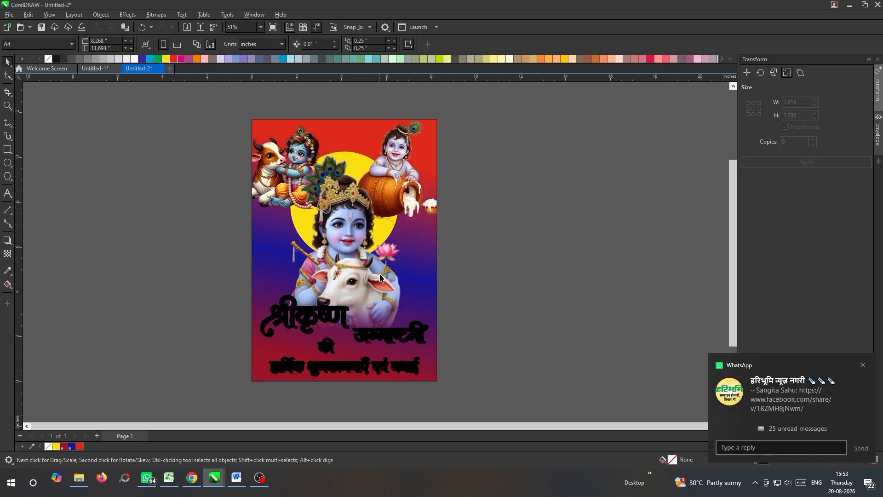
Inside the page PowerClip, make a concentric copy of the yellow halo circle scaled down to about 4.45 in.
{"action": "scroll", "coordinate": [428, 236], "scroll_direction": "up", "scroll_amount": 1}
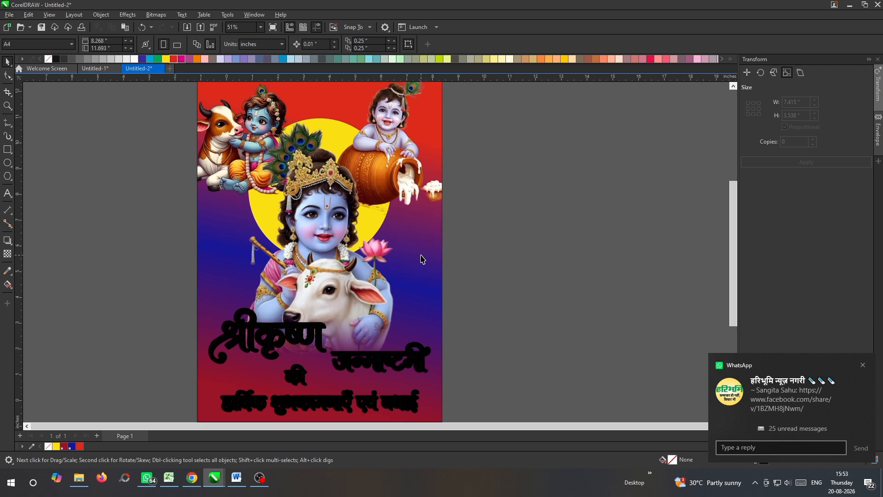
{"action": "double_click", "coordinate": [374, 230]}
{"action": "scroll", "coordinate": [367, 234], "scroll_direction": "down", "scroll_amount": 1}
{"action": "left_click_drag", "start_coordinate": [521, 146], "coordinate": [247, 276]}
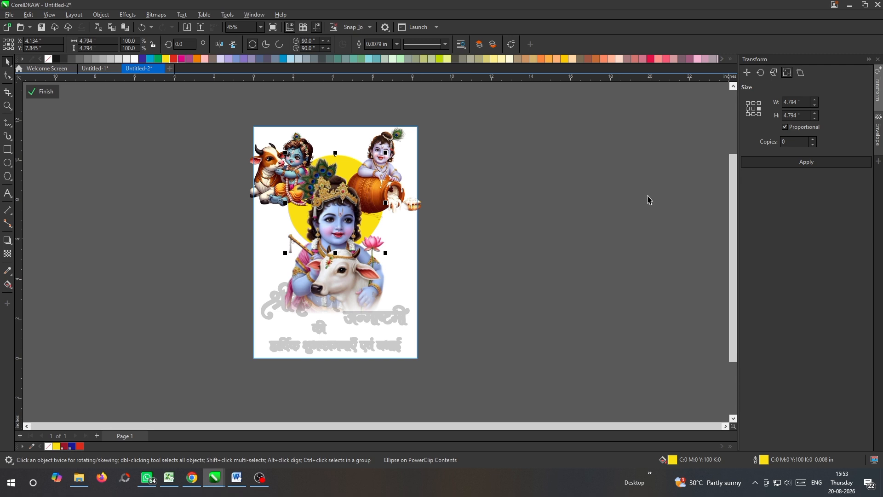
{"action": "scroll", "coordinate": [392, 164], "scroll_direction": "up", "scroll_amount": 1}
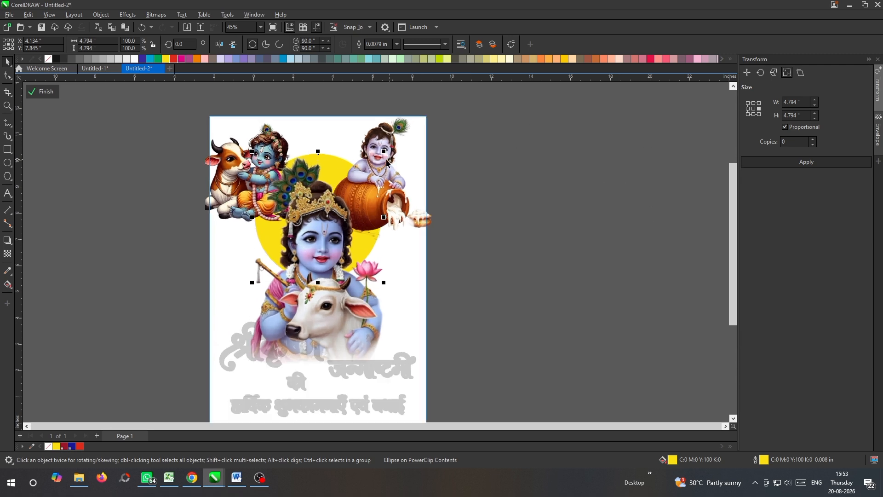
{"action": "left_click_drag", "start_coordinate": [383, 151], "coordinate": [380, 157]}
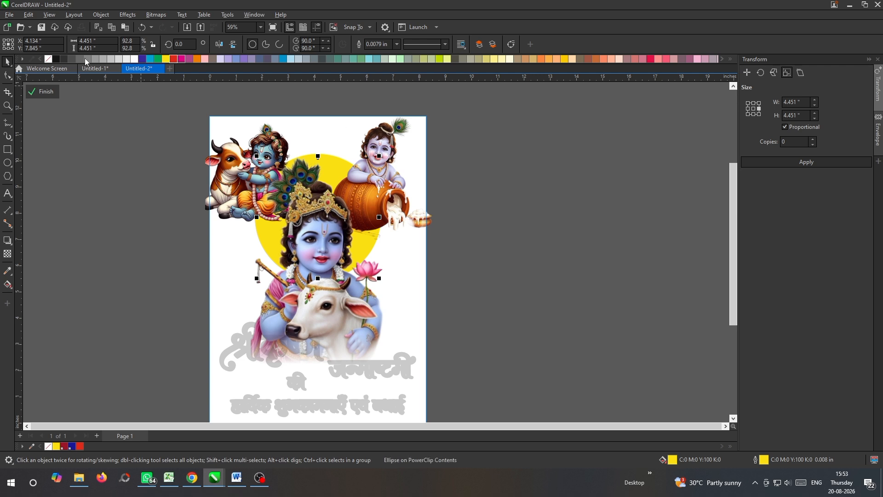
Fill the smaller inner halo circle with white and finish editing the PowerClip contents.
{"action": "left_click", "coordinate": [134, 59]}
{"action": "left_click", "coordinate": [112, 164], "text": "ctrl"}
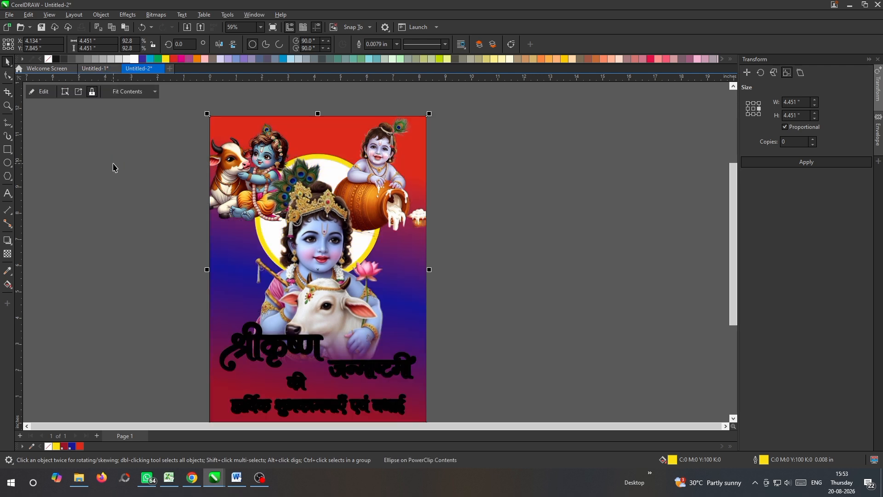
{"action": "left_click", "coordinate": [112, 163]}
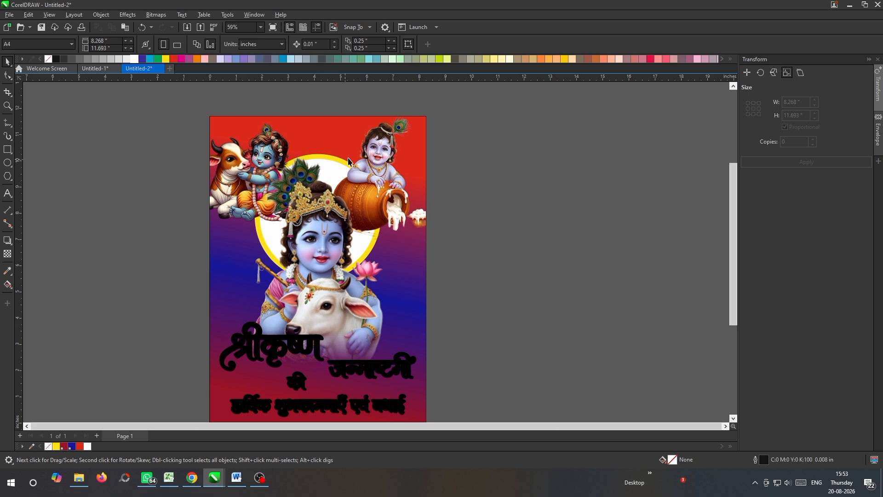
Fill the word श्रीकृष्ण with white, and the words जन्माष्टमी and की with yellow.
{"action": "scroll", "coordinate": [265, 178], "scroll_direction": "down", "scroll_amount": 1}
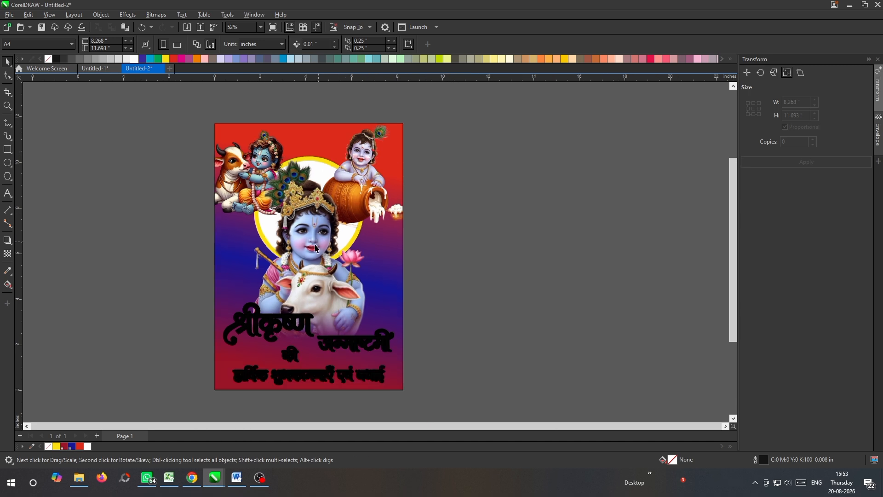
{"action": "scroll", "coordinate": [340, 348], "scroll_direction": "up", "scroll_amount": 3}
{"action": "scroll", "coordinate": [185, 296], "scroll_direction": "down", "scroll_amount": 2}
{"action": "left_click", "coordinate": [191, 304]}
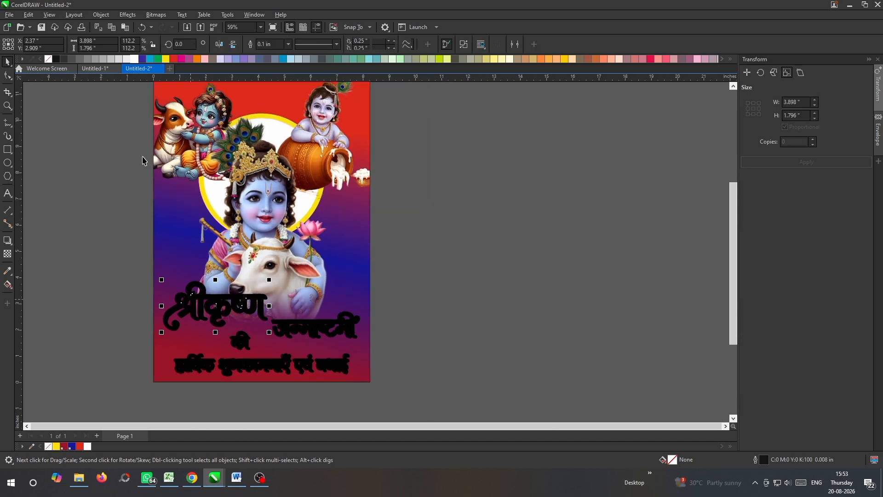
{"action": "left_click", "coordinate": [295, 333]}
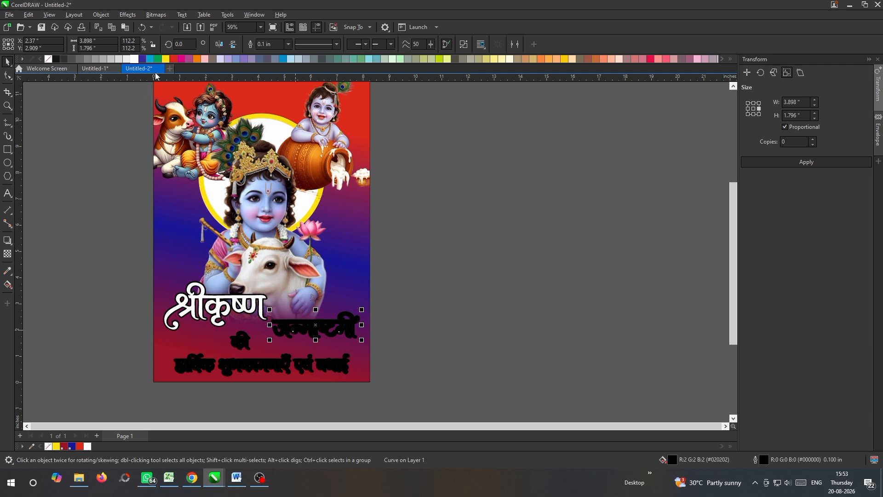
{"action": "left_click", "coordinate": [245, 349]}
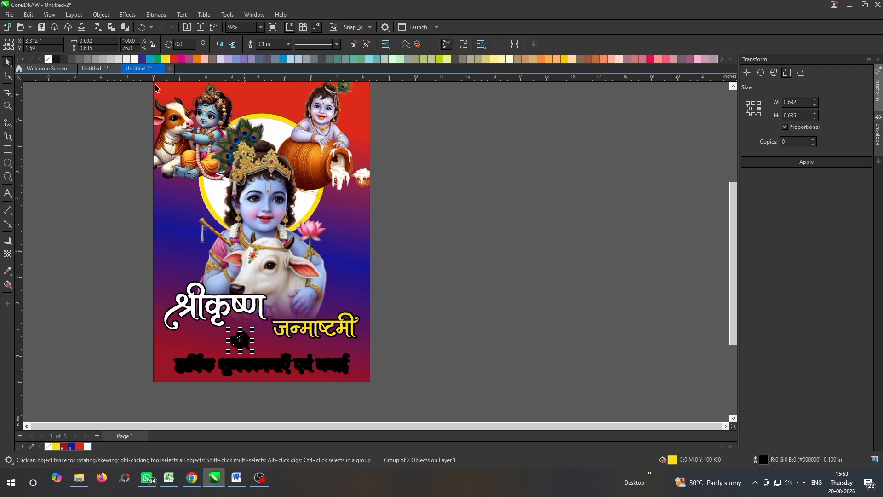
{"action": "left_click", "coordinate": [165, 59]}
Enlarge the bottom greeting line हार्दिक शुभकामनाएँ एवं बधाई to about 7.45 in wide and fill it with white.
{"action": "left_click", "coordinate": [229, 363]}
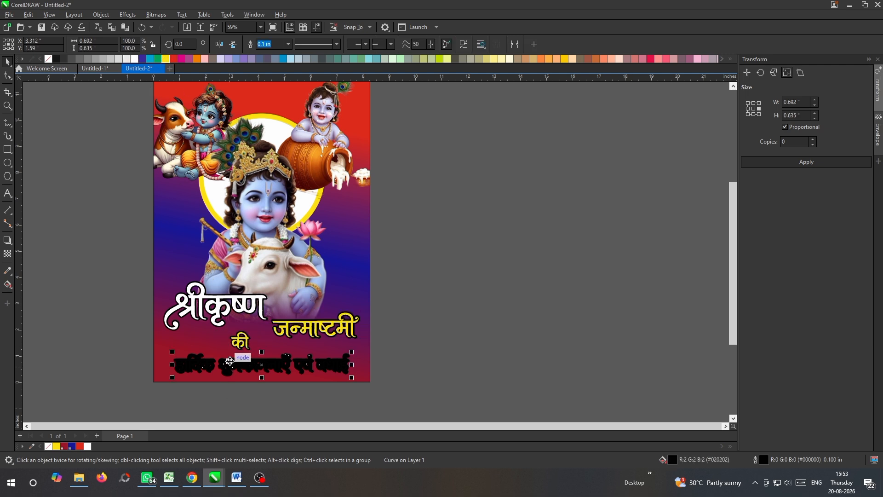
{"action": "left_click_drag", "start_coordinate": [353, 378], "coordinate": [365, 391]}
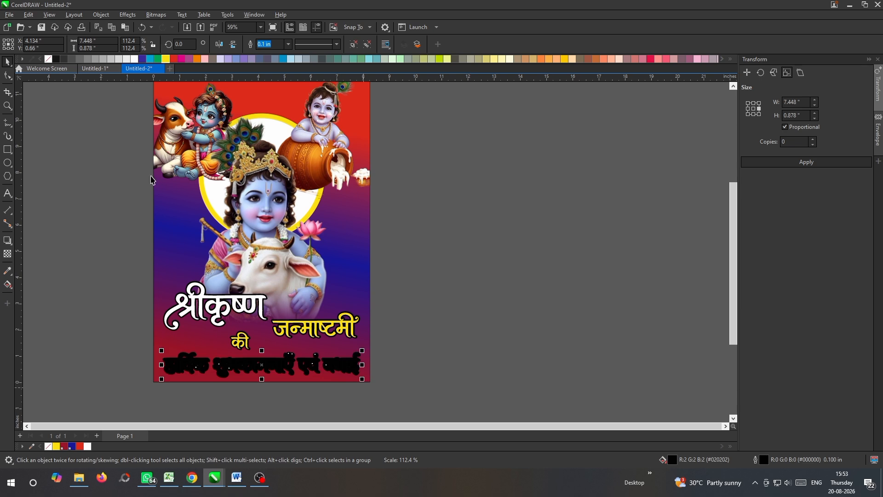
{"action": "left_click", "coordinate": [402, 241]}
Enlarge the word श्रीकृष्ण proportionally to about 4.19 in wide, extending it up and outward toward the page edge.
{"action": "scroll", "coordinate": [245, 309], "scroll_direction": "up", "scroll_amount": 1}
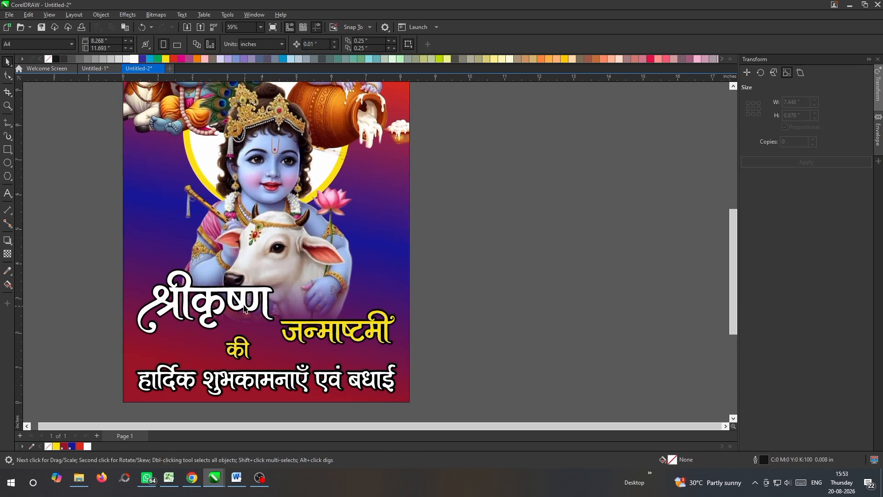
{"action": "left_click", "coordinate": [245, 309]}
{"action": "scroll", "coordinate": [193, 309], "scroll_direction": "up", "scroll_amount": 1}
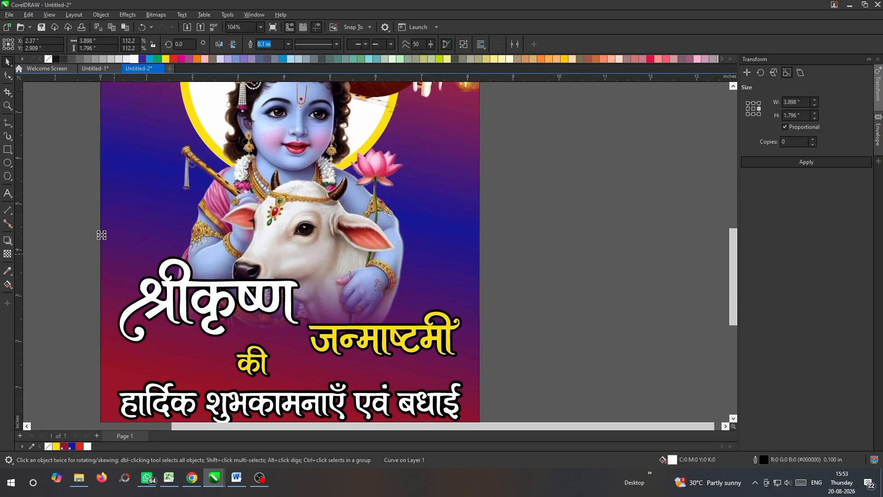
{"action": "left_click_drag", "start_coordinate": [102, 235], "coordinate": [102, 235]}
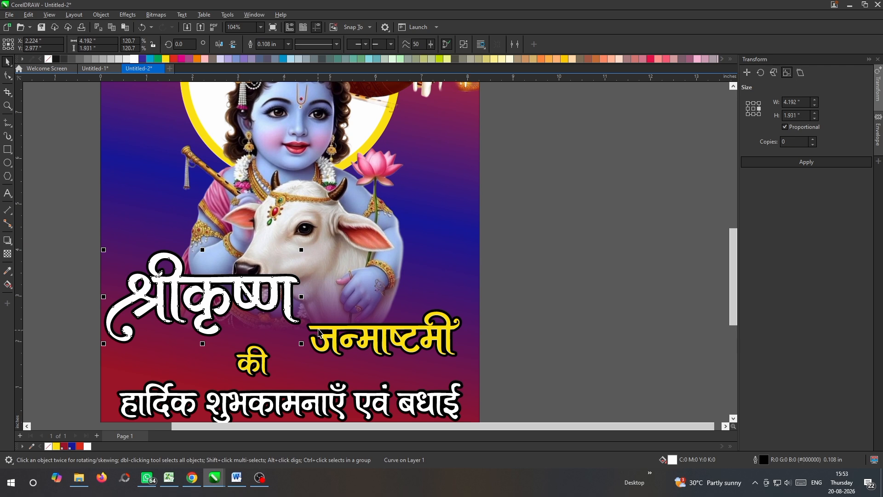
Nudge श्रीकृष्ण slightly right and down, and stretch it downward to about 2.03 in tall.
{"action": "key", "text": "Right"}
{"action": "key", "text": "Right"}
{"action": "key", "text": "Right"}
{"action": "key", "text": "Down"}
{"action": "key", "text": "Down"}
{"action": "key", "text": "Down"}
{"action": "key", "text": "Down"}
{"action": "key", "text": "Down"}
{"action": "key", "text": "Down"}
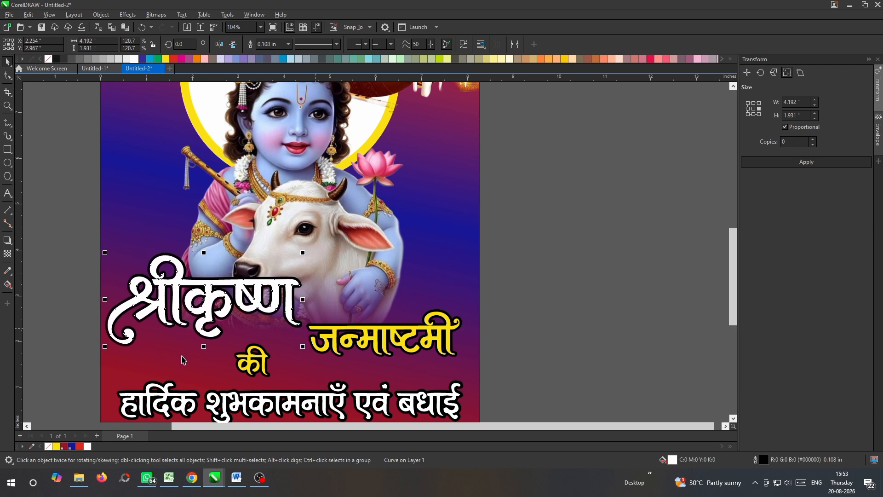
{"action": "scroll", "coordinate": [181, 360], "scroll_direction": "up", "scroll_amount": 1}
{"action": "left_click_drag", "start_coordinate": [214, 337], "coordinate": [214, 346]}
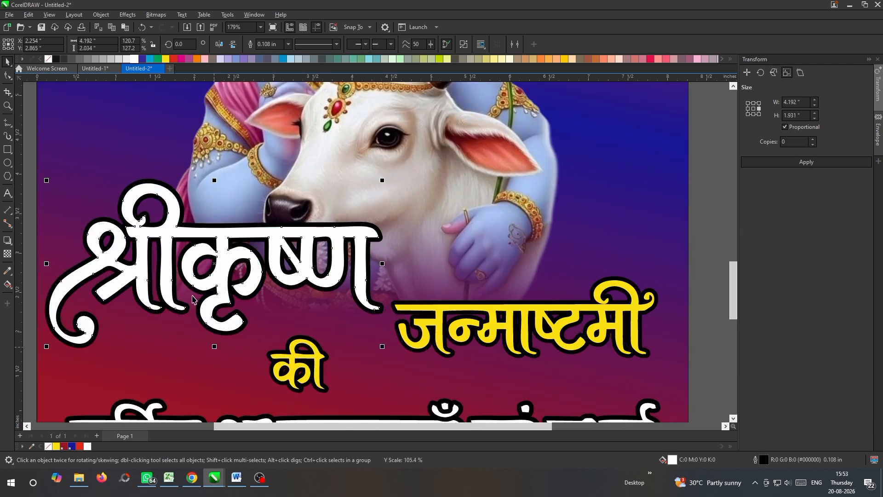
Apply a linear gradient fill to श्रीकृष्ण from white at the top to yellow at the bottom.
{"action": "scroll", "coordinate": [273, 279], "scroll_direction": "down", "scroll_amount": 1}
{"action": "left_click", "coordinate": [7, 284]}
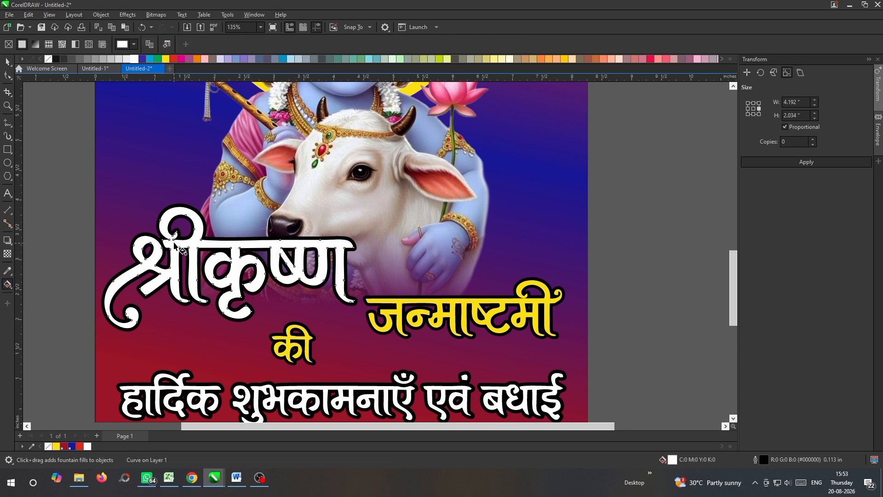
{"action": "left_click_drag", "start_coordinate": [166, 216], "coordinate": [221, 295]}
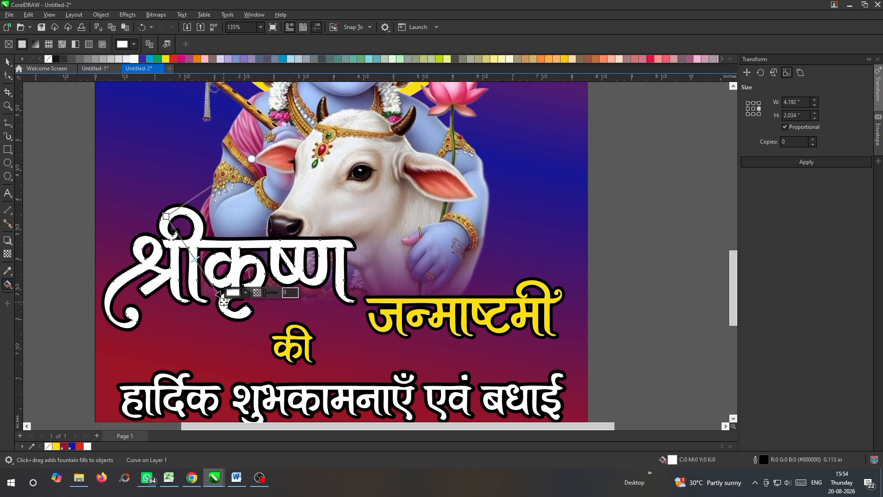
{"action": "left_click", "coordinate": [167, 58]}
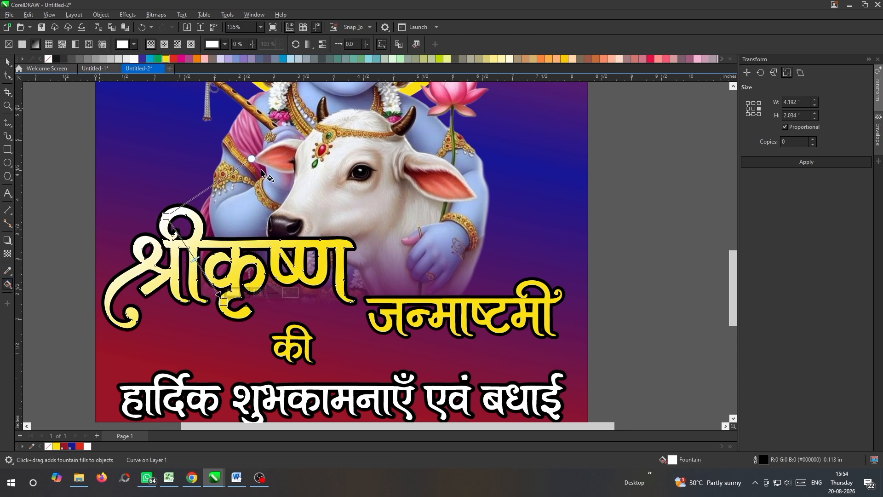
{"action": "left_click_drag", "start_coordinate": [253, 159], "coordinate": [285, 217]}
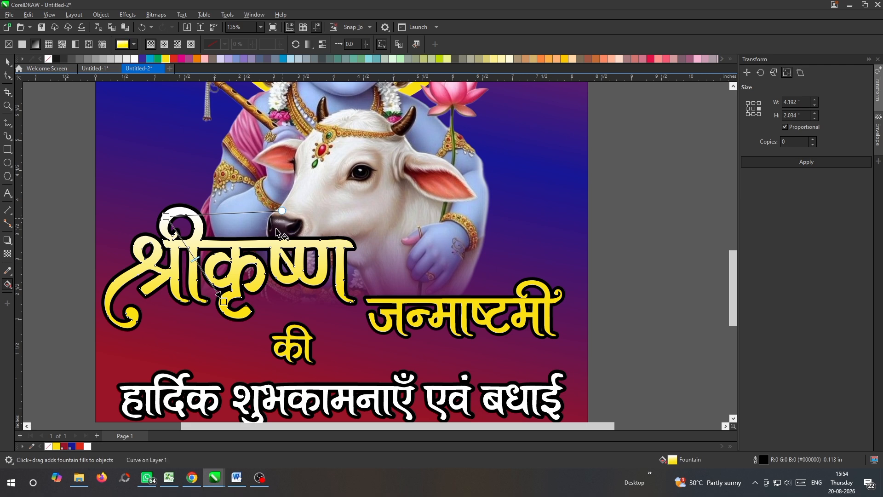
{"action": "key", "text": "space"}
{"action": "key", "text": "space"}
{"action": "left_click", "coordinate": [79, 230]}
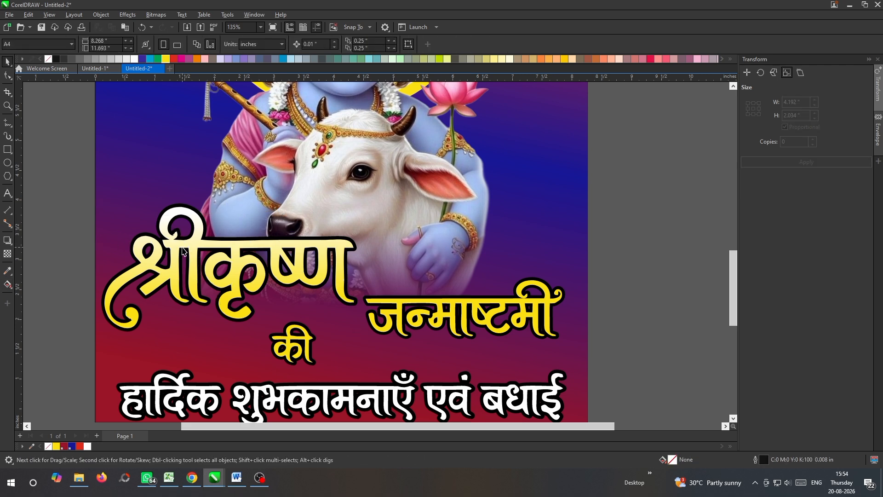
Apply a vertical gradient fill to जन्माष्टमी from yellow at the bottom to light blue at the top.
{"action": "scroll", "coordinate": [182, 252], "scroll_direction": "down", "scroll_amount": 2}
{"action": "left_click", "coordinate": [390, 309]}
{"action": "key", "text": "g"}
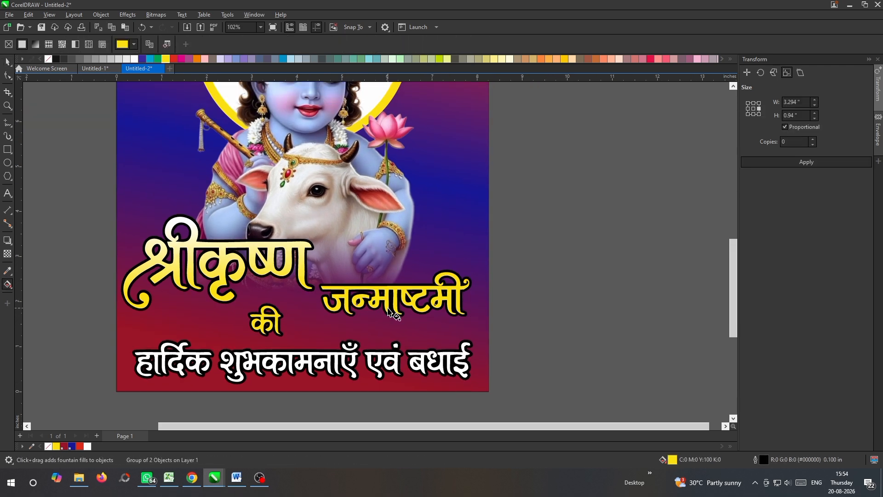
{"action": "left_click_drag", "start_coordinate": [390, 312], "coordinate": [389, 285]}
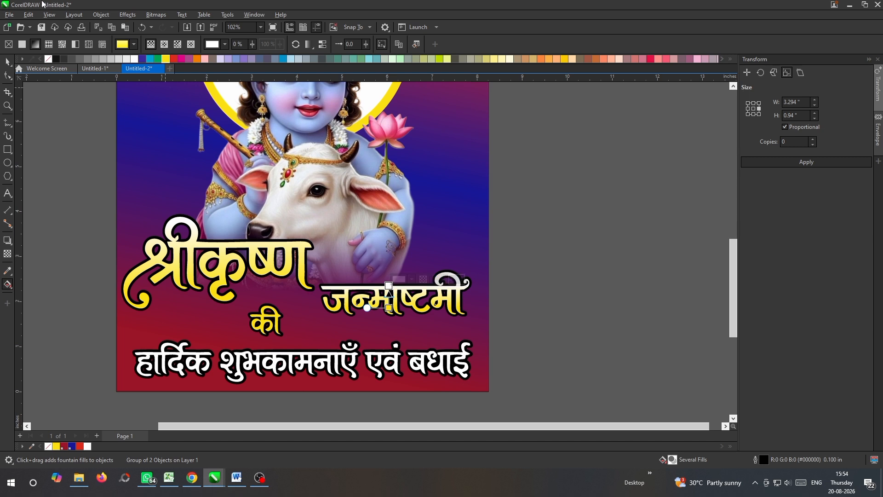
{"action": "left_click", "coordinate": [56, 59]}
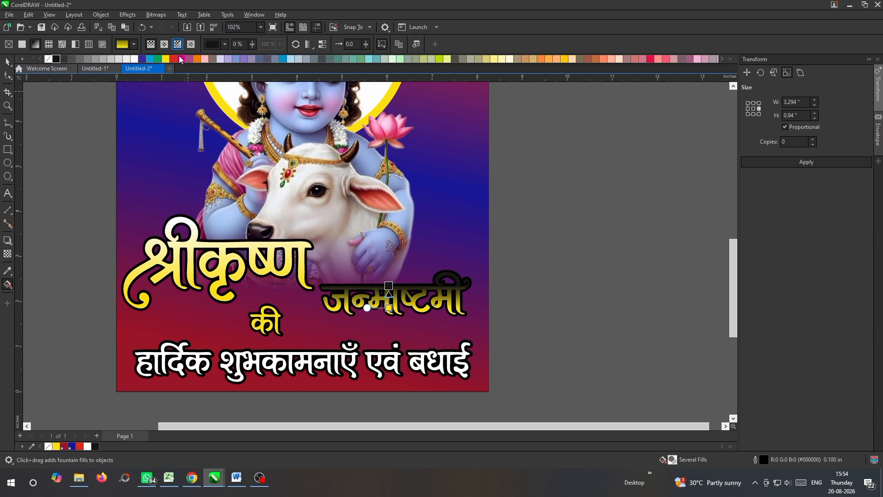
{"action": "left_click", "coordinate": [235, 59]}
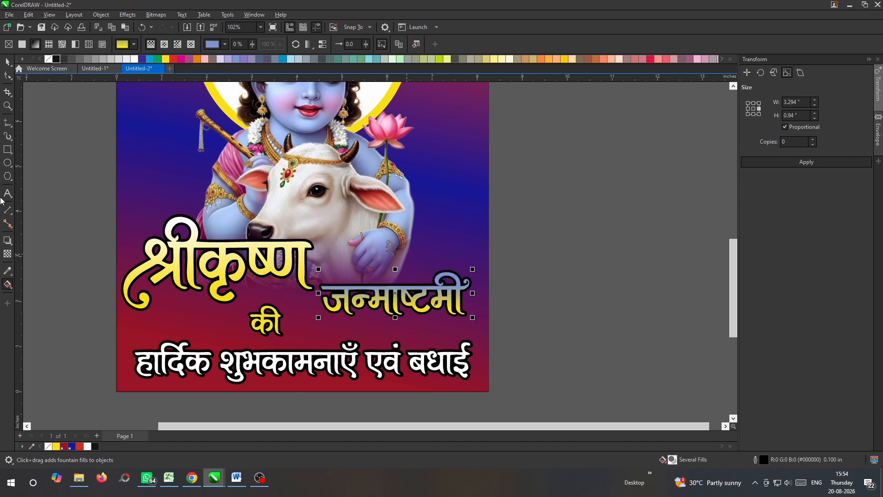
Change the outline color of जन्माष्टमी to white and deselect it.
{"action": "key", "text": "space"}
{"action": "right_click", "coordinate": [135, 59]}
{"action": "left_click", "coordinate": [583, 353]}
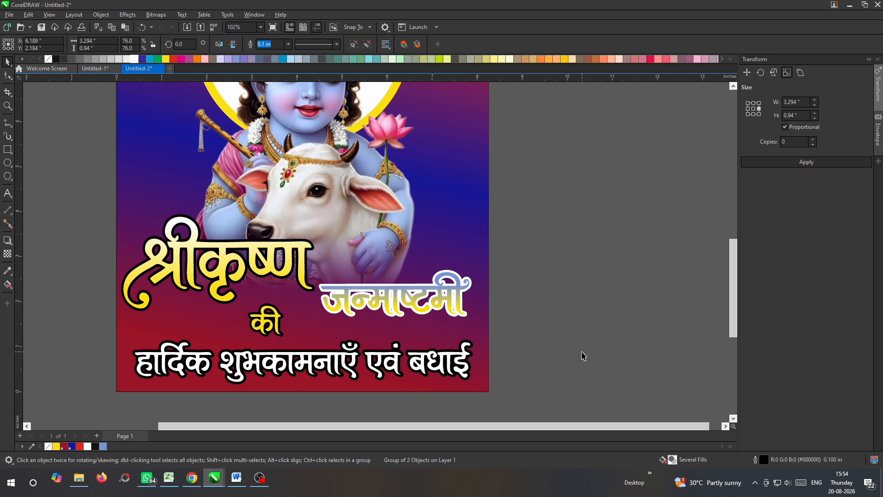
Try a solid blue fill and a solid red fill on जन्माष्टमी in place of its gradient.
{"action": "scroll", "coordinate": [466, 309], "scroll_direction": "up", "scroll_amount": 3}
{"action": "left_click", "coordinate": [428, 309]}
{"action": "scroll", "coordinate": [429, 310], "scroll_direction": "down", "scroll_amount": 2}
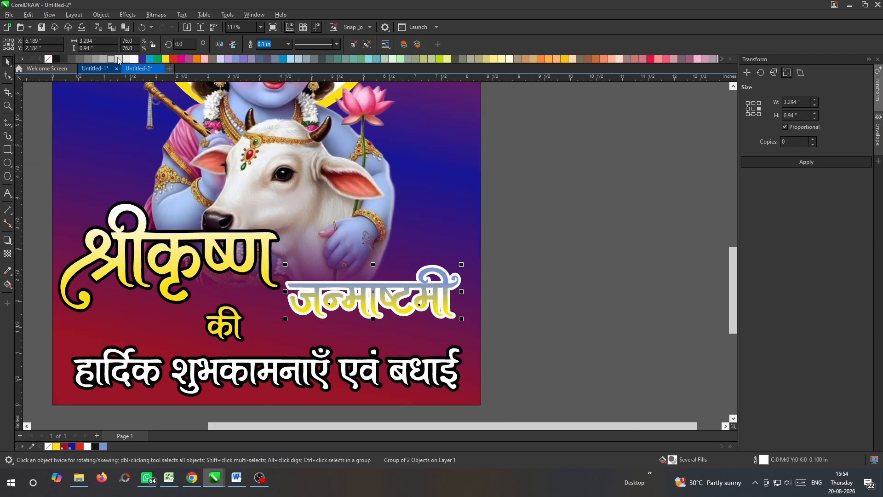
{"action": "left_click", "coordinate": [142, 59]}
{"action": "scroll", "coordinate": [346, 282], "scroll_direction": "down", "scroll_amount": 1}
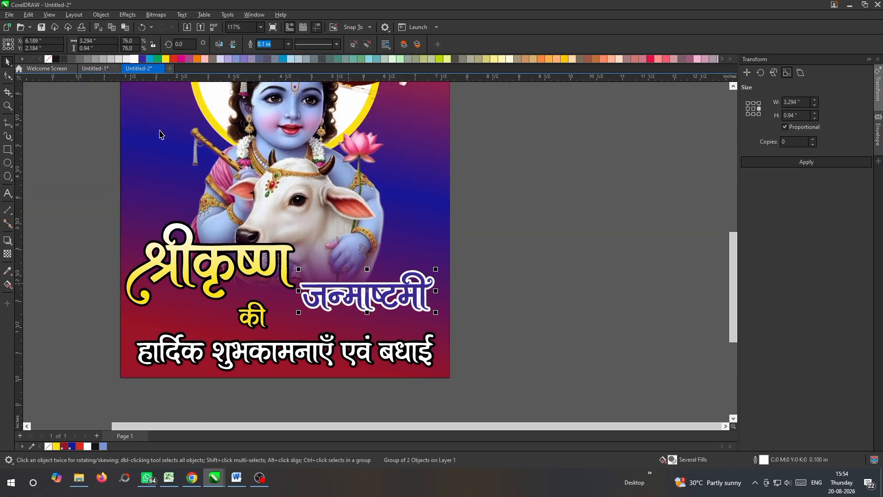
{"action": "left_click", "coordinate": [174, 59]}
{"action": "left_click", "coordinate": [571, 252]}
Shift की slightly and shrink it to about 0.79 in wide and 0.72 in tall.
{"action": "left_click", "coordinate": [292, 344]}
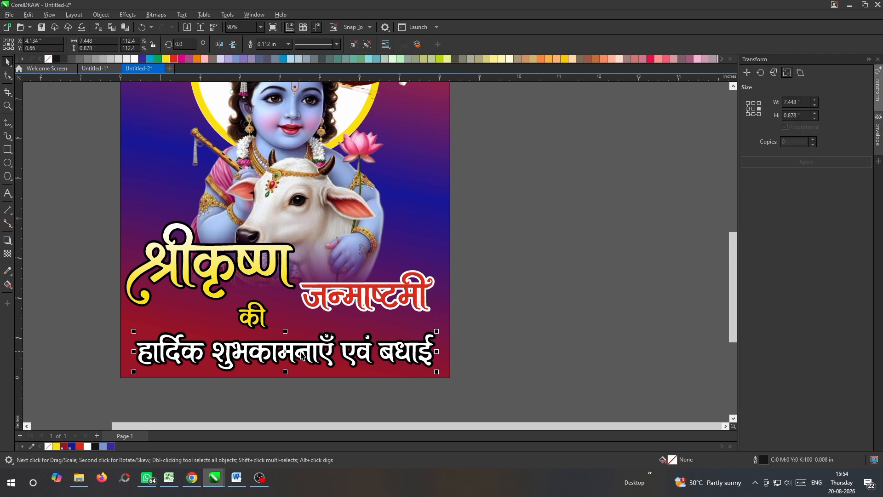
{"action": "left_click", "coordinate": [257, 322]}
{"action": "scroll", "coordinate": [261, 339], "scroll_direction": "up", "scroll_amount": 1}
{"action": "mouse_move", "coordinate": [272, 327]}
{"action": "left_mouse_down"}
{"action": "mouse_move", "coordinate": [283, 346]}
{"action": "mouse_move", "coordinate": [270, 329]}
{"action": "left_mouse_up"}
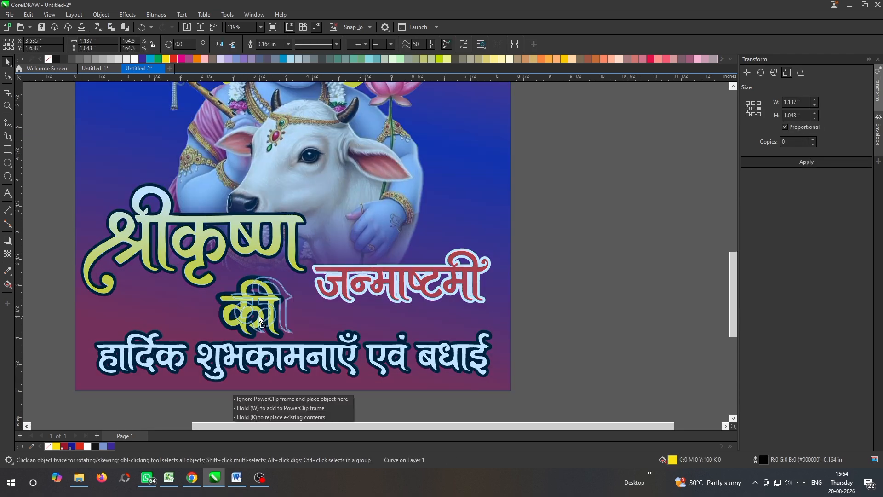
{"action": "left_click_drag", "start_coordinate": [295, 274], "coordinate": [277, 291]}
Draw a circle centered on की, size it to about 1.25 in across, and make its fill and outline yellow.
{"action": "mouse_move", "coordinate": [259, 310]}
{"action": "left_mouse_down"}
{"action": "mouse_move", "coordinate": [270, 304]}
{"action": "mouse_move", "coordinate": [288, 352]}
{"action": "left_mouse_up"}
{"action": "left_click", "coordinate": [7, 163]}
{"action": "key", "text": "space"}
{"action": "key", "text": "Up"}
{"action": "key", "text": "Up"}
{"action": "key", "text": "Up"}
{"action": "key", "text": "Up"}
{"action": "key", "text": "Up"}
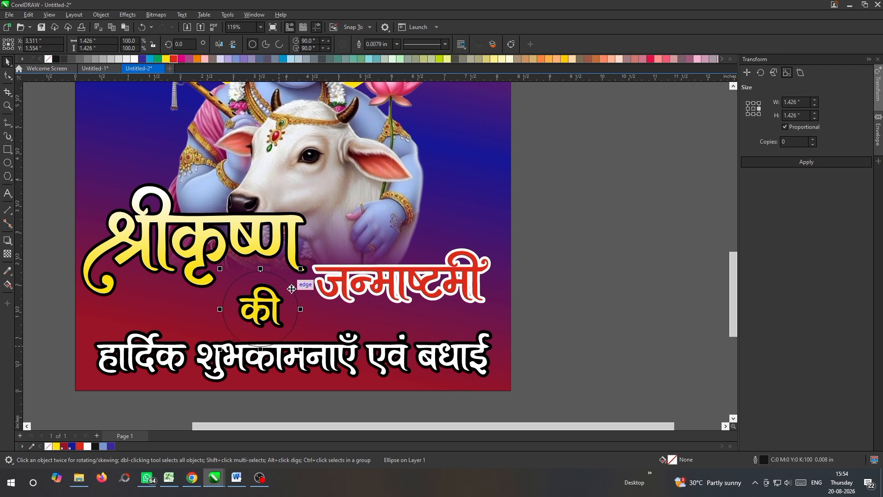
{"action": "scroll", "coordinate": [289, 291], "scroll_direction": "up", "scroll_amount": 2}
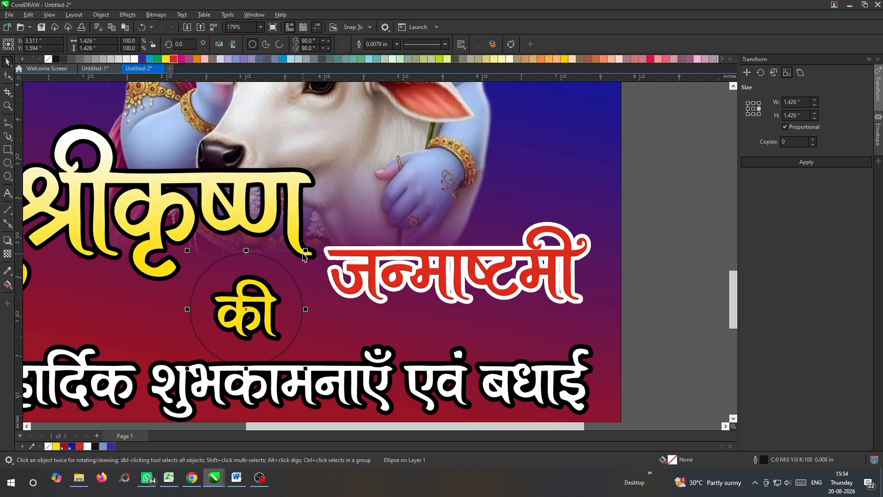
{"action": "left_click_drag", "start_coordinate": [304, 255], "coordinate": [306, 256]}
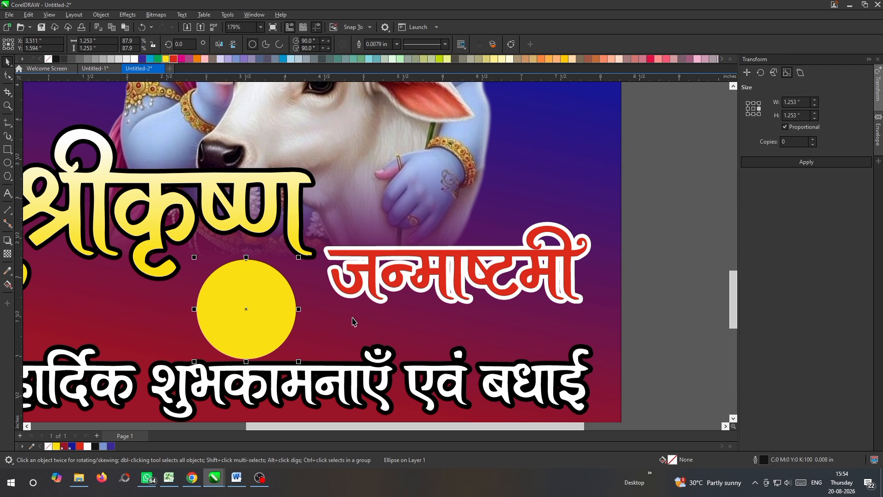
Bring की in front of the yellow circle, remove its outline and fill it black.
{"action": "scroll", "coordinate": [353, 318], "scroll_direction": "down", "scroll_amount": 1}
{"action": "left_click_drag", "start_coordinate": [620, 278], "coordinate": [164, 346]}
{"action": "key", "text": "shift+Page_Up"}
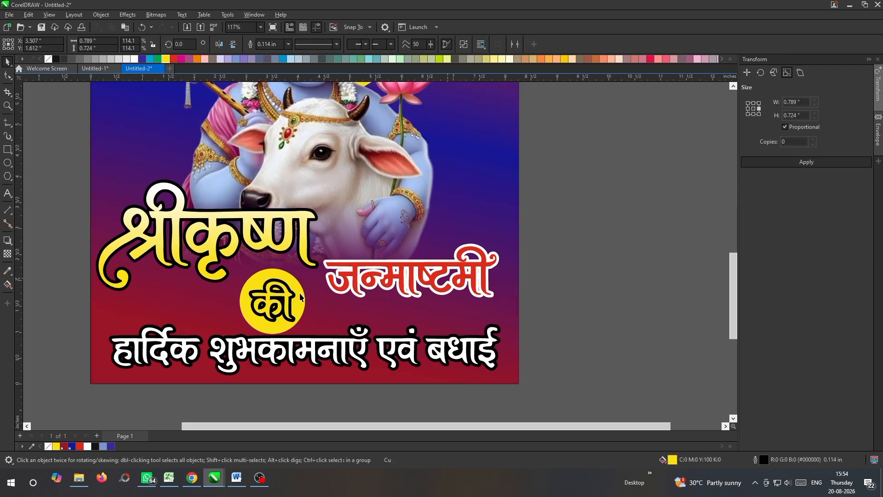
{"action": "scroll", "coordinate": [280, 297], "scroll_direction": "down", "scroll_amount": 1}
{"action": "right_click", "coordinate": [48, 59]}
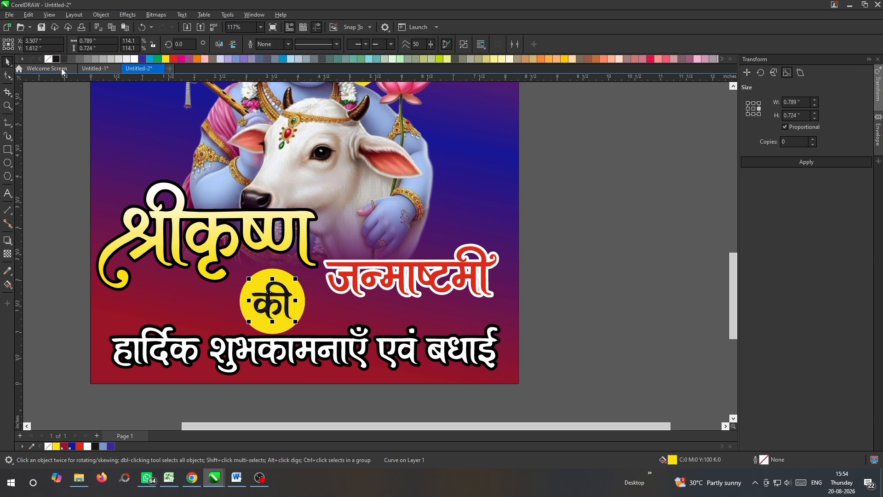
Shrink the yellow circle behind की slightly, keeping it centered on the word.
{"action": "scroll", "coordinate": [303, 297], "scroll_direction": "up", "scroll_amount": 1}
{"action": "left_click", "coordinate": [302, 294]}
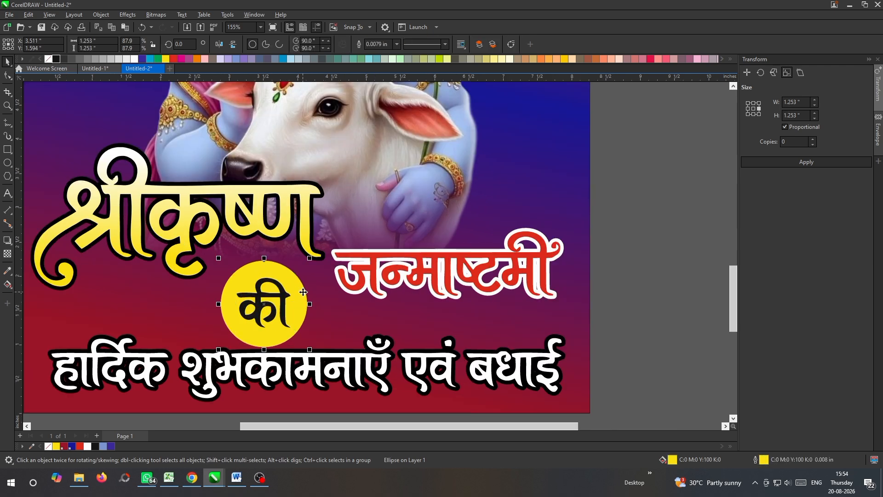
{"action": "scroll", "coordinate": [303, 292], "scroll_direction": "up", "scroll_amount": 1}
{"action": "left_click_drag", "start_coordinate": [310, 248], "coordinate": [305, 254]}
{"action": "scroll", "coordinate": [252, 302], "scroll_direction": "down", "scroll_amount": 1}
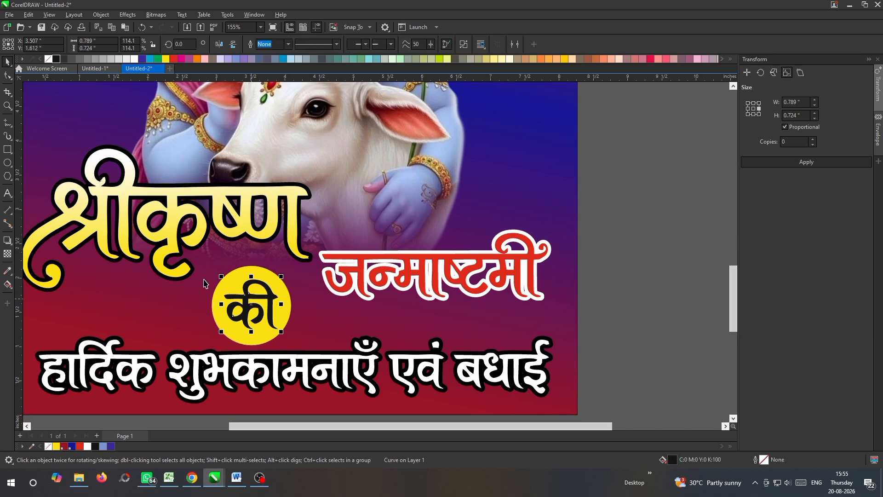
Examine the whole poster to judge the lettering and the yellow circle against the background.
{"action": "scroll", "coordinate": [207, 283], "scroll_direction": "down", "scroll_amount": 1}
{"action": "left_click", "coordinate": [653, 264]}
{"action": "scroll", "coordinate": [156, 250], "scroll_direction": "down", "scroll_amount": 1}
{"action": "left_click", "coordinate": [164, 244]}
{"action": "scroll", "coordinate": [168, 271], "scroll_direction": "down", "scroll_amount": 2}
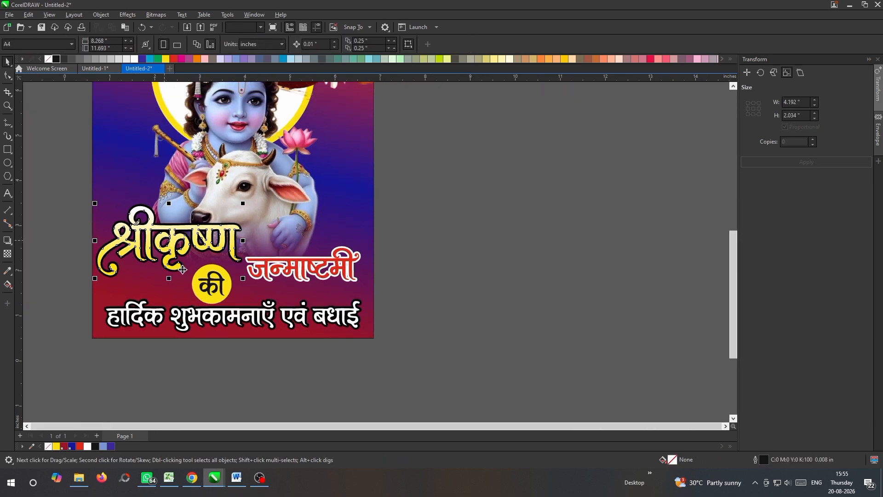
{"action": "scroll", "coordinate": [207, 350], "scroll_direction": "down", "scroll_amount": 1}
{"action": "key", "text": "shift+F4"}
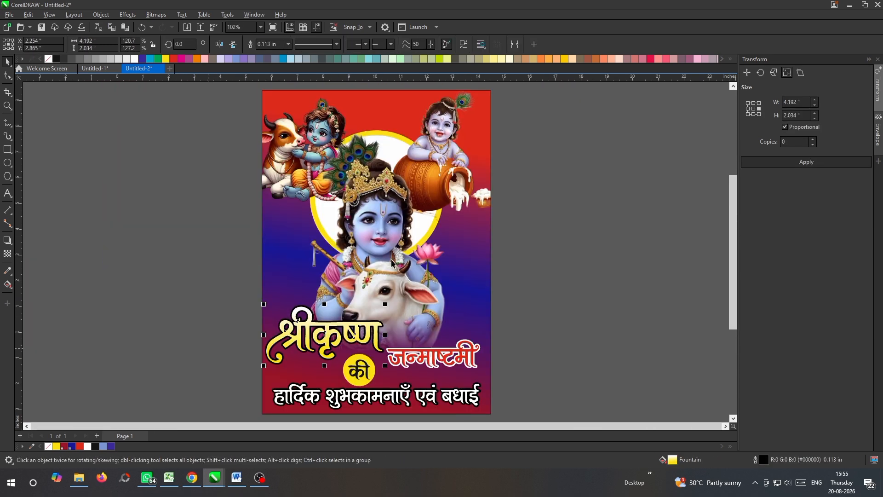
{"action": "left_click", "coordinate": [559, 267]}
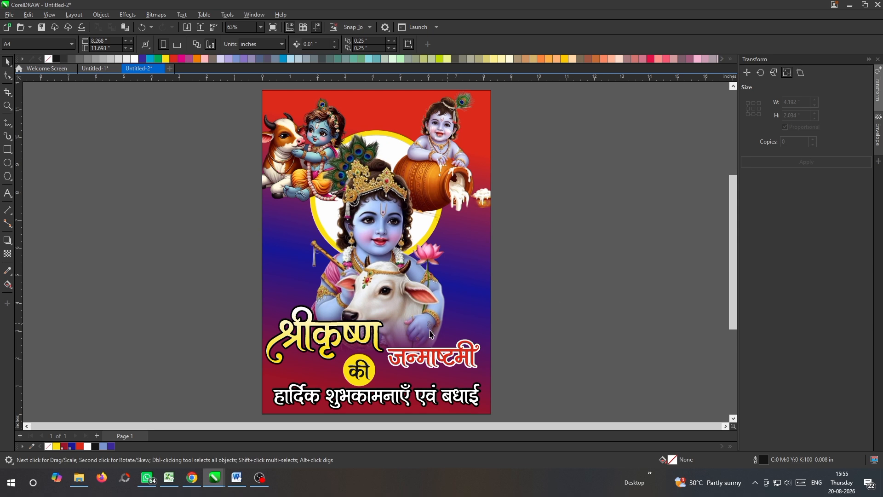
Try a blue fill with a white outline on हार्दिक शुभकामनाएँ एवं बधाई and check it on the full page.
{"action": "scroll", "coordinate": [418, 401], "scroll_direction": "up", "scroll_amount": 2}
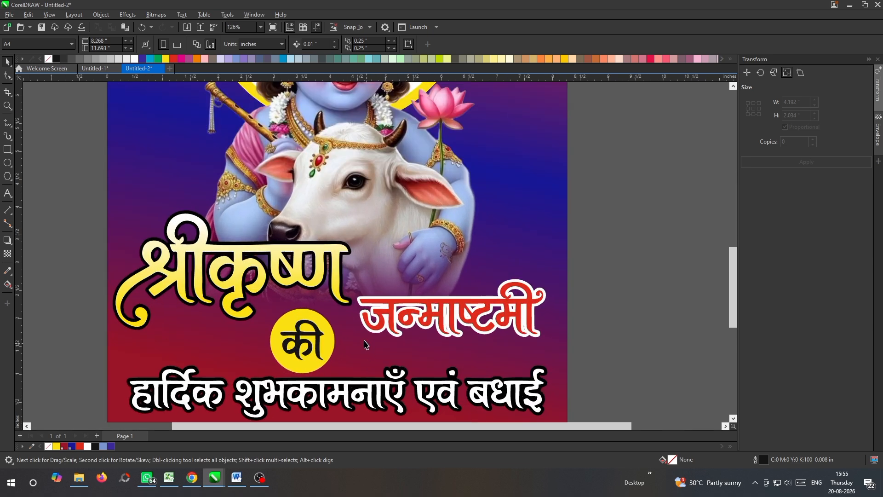
{"action": "left_click_drag", "start_coordinate": [368, 381], "coordinate": [348, 332]}
{"action": "left_click", "coordinate": [346, 343]}
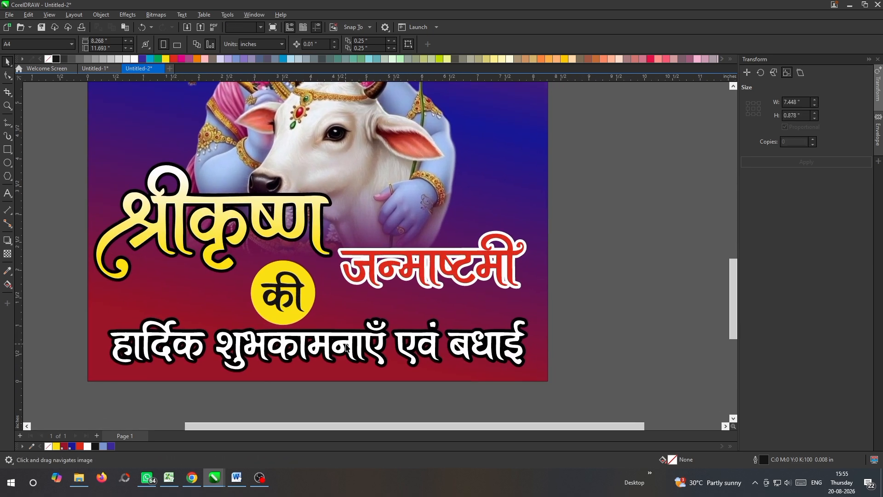
{"action": "left_click", "coordinate": [142, 59]}
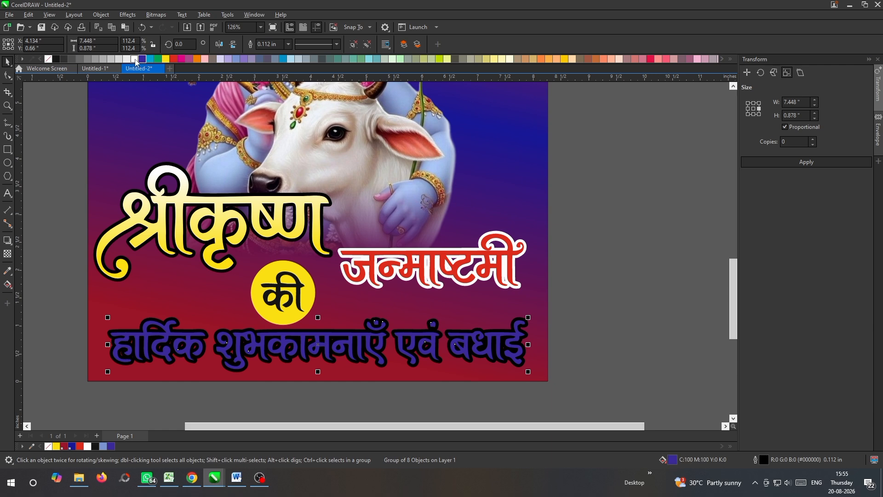
{"action": "right_click", "coordinate": [133, 59]}
{"action": "scroll", "coordinate": [146, 333], "scroll_direction": "down", "scroll_amount": 1}
{"action": "left_click", "coordinate": [396, 287]}
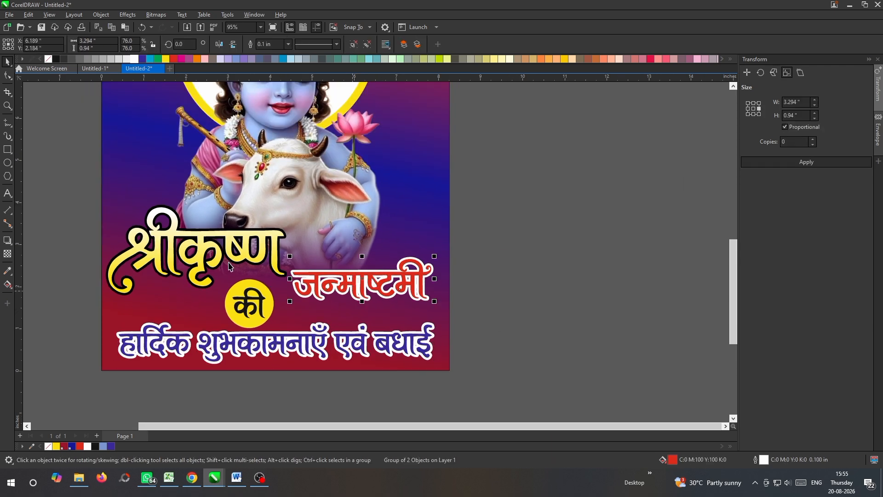
{"action": "scroll", "coordinate": [255, 349], "scroll_direction": "down", "scroll_amount": 1}
{"action": "key", "text": "F4"}
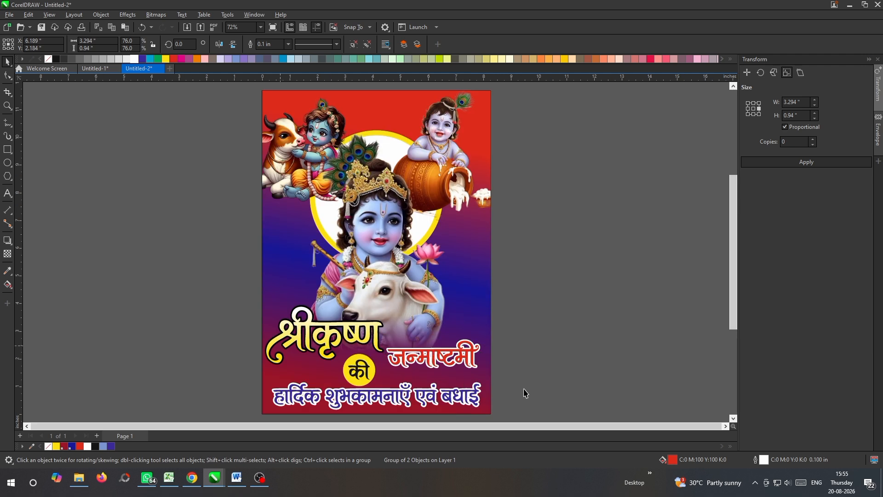
{"action": "left_click", "coordinate": [525, 392]}
Remove the outline from हार्दिक शुभकामनाएँ एवं बधाई and fill the line with white.
{"action": "left_click", "coordinate": [463, 397]}
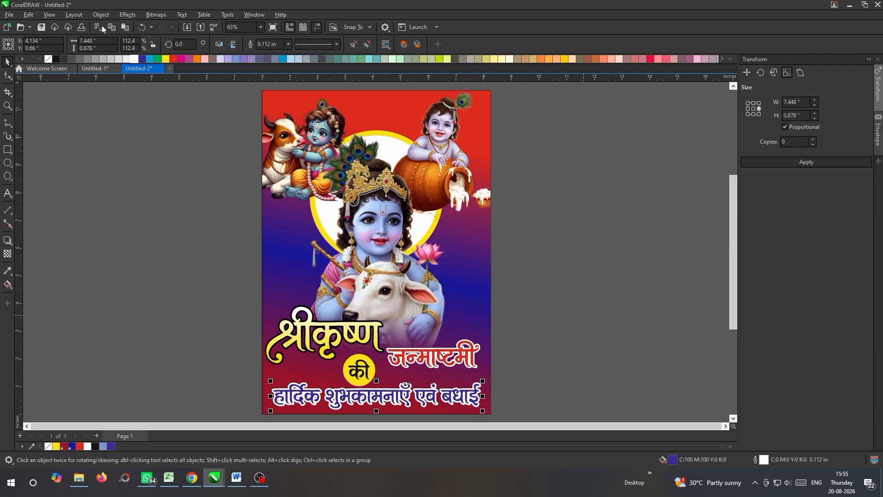
{"action": "right_click", "coordinate": [51, 59]}
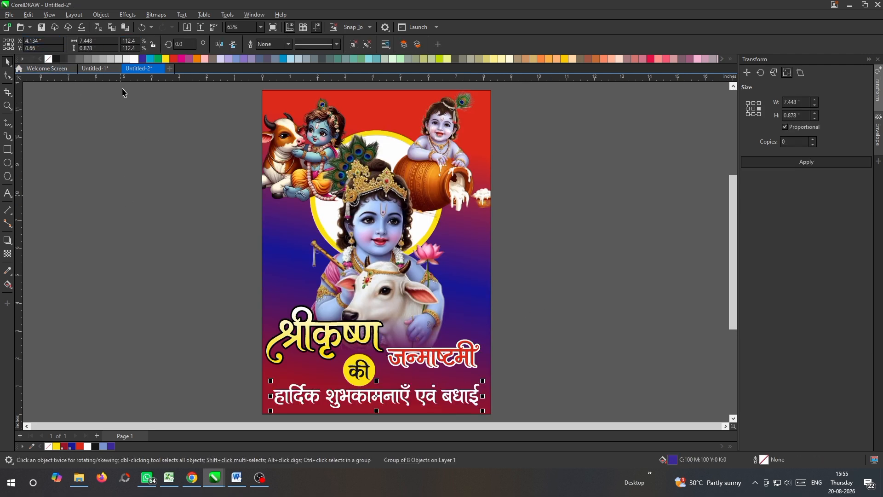
{"action": "left_click", "coordinate": [166, 357]}
Remove the outline from जन्माष्टमी, fill it with yellow and deselect it.
{"action": "left_click", "coordinate": [450, 358]}
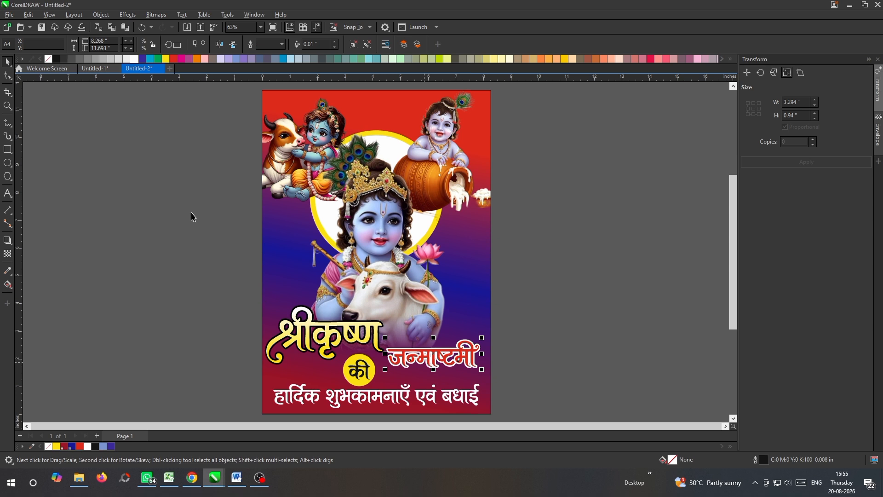
{"action": "right_click", "coordinate": [49, 59]}
{"action": "left_click", "coordinate": [143, 59]}
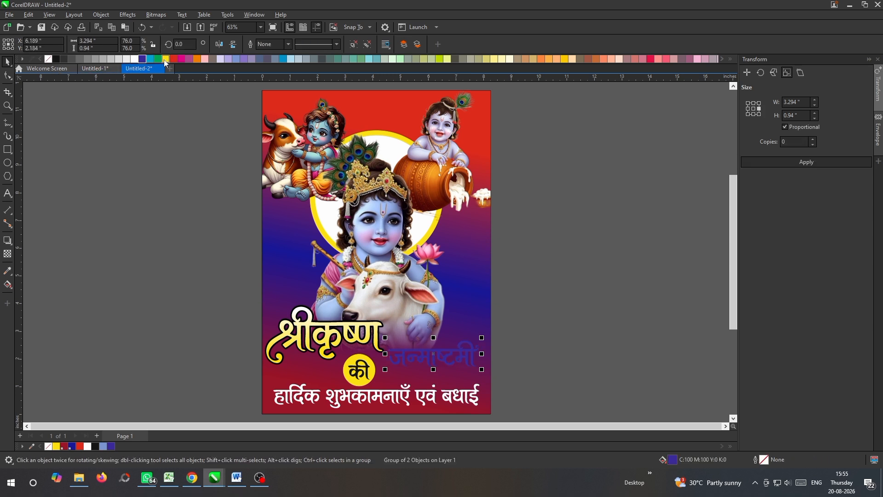
{"action": "left_click", "coordinate": [166, 58]}
{"action": "left_click", "coordinate": [115, 274]}
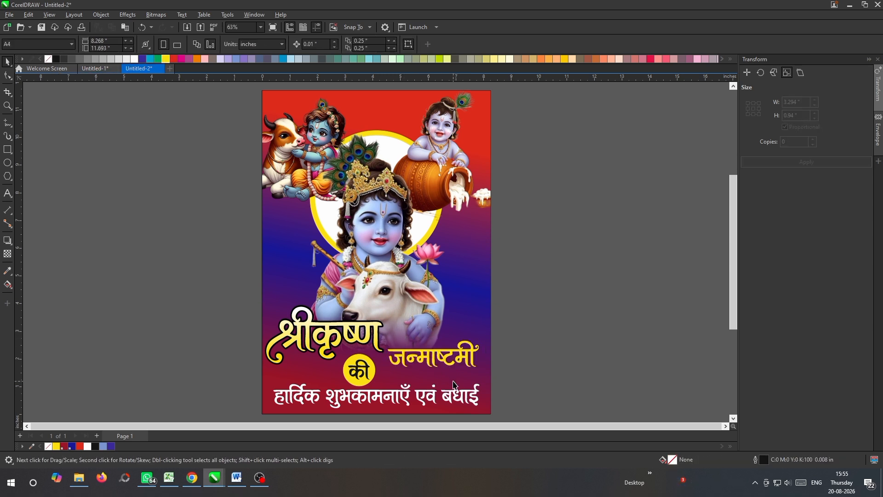